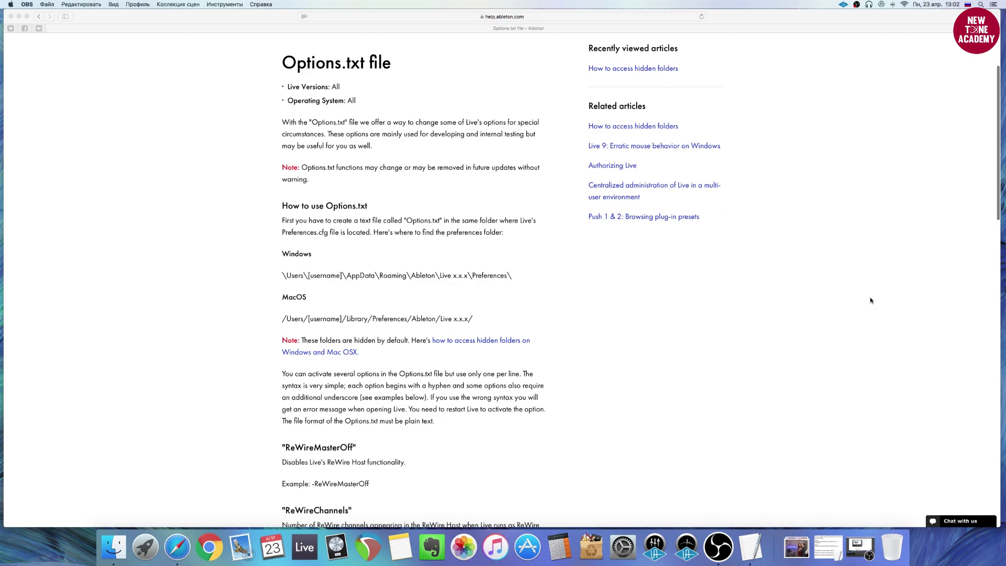
# Step: Read the Options.txt help article through to its last option and put the browser window away
pyautogui.scroll(-3, 871, 300)
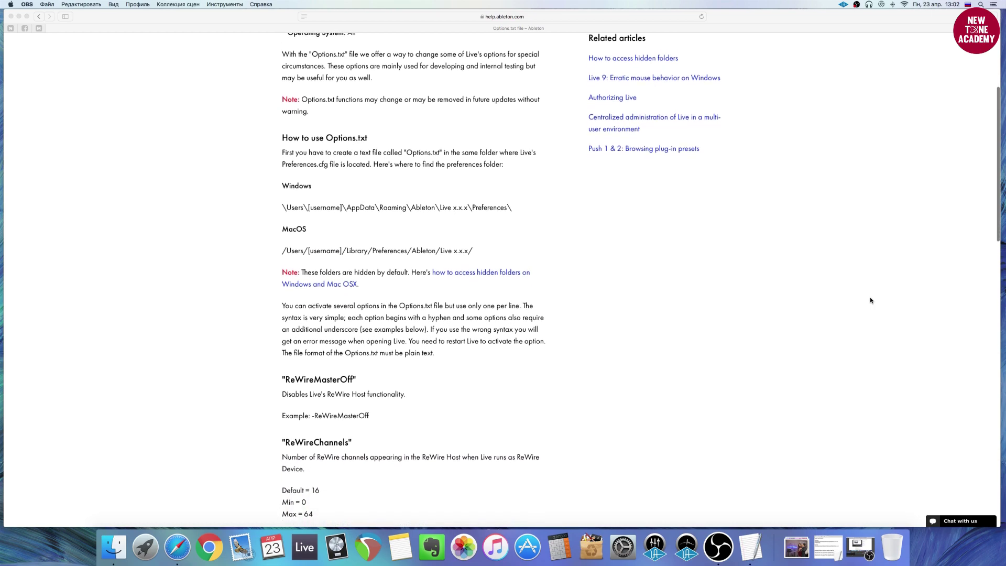
pyautogui.scroll(-3, 871, 300)
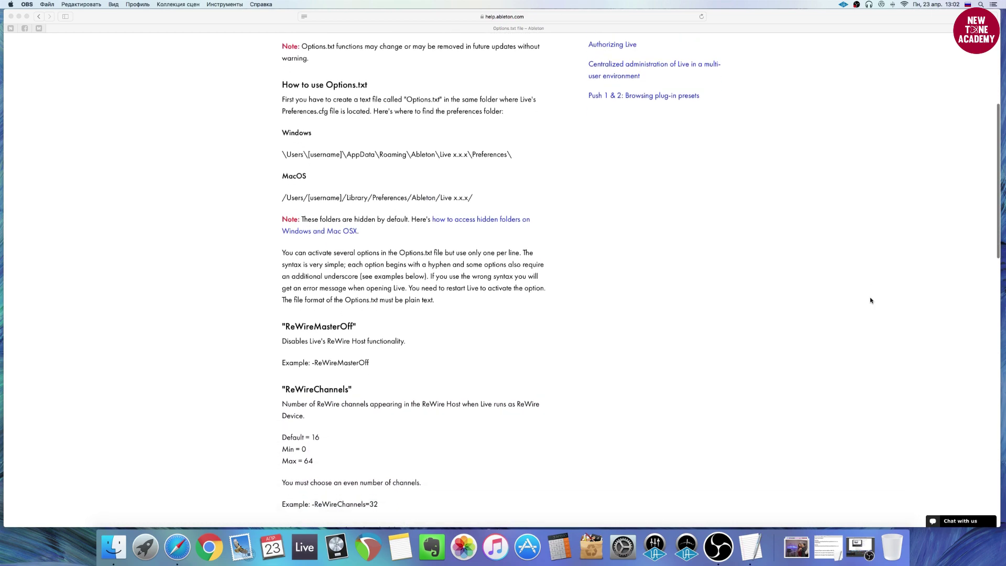
pyautogui.scroll(-6, 871, 300)
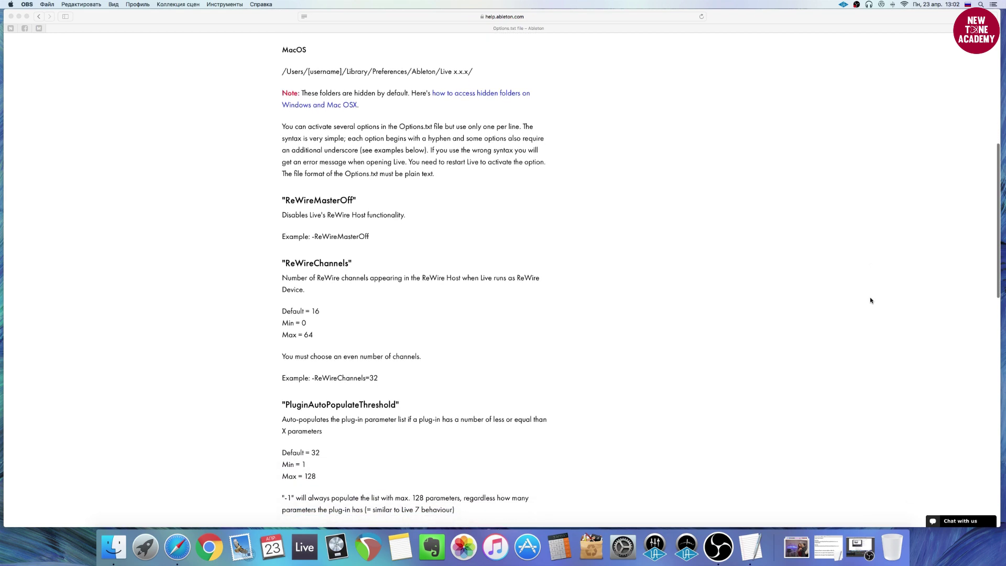
pyautogui.scroll(-7, 871, 300)
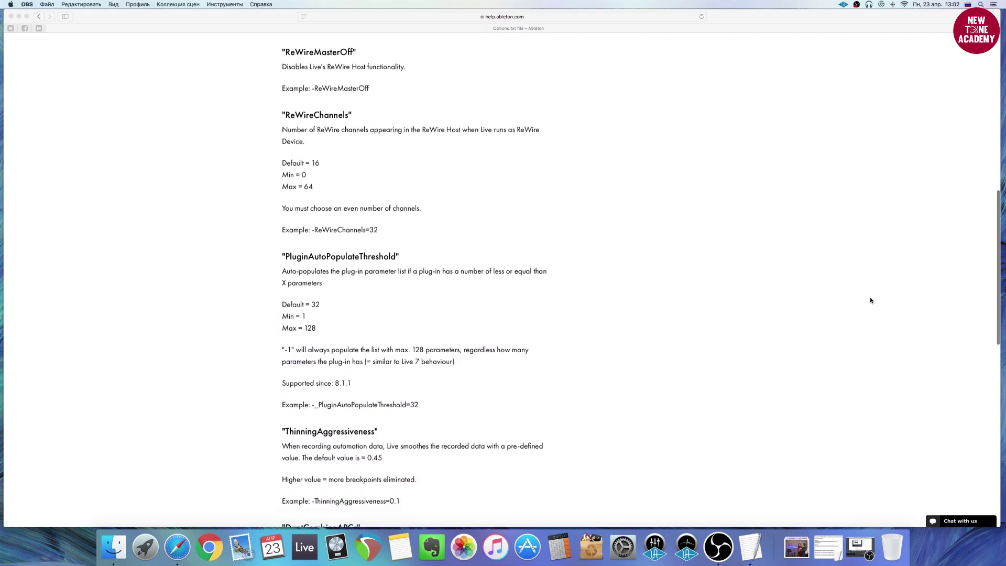
pyautogui.scroll(-11, 872, 300)
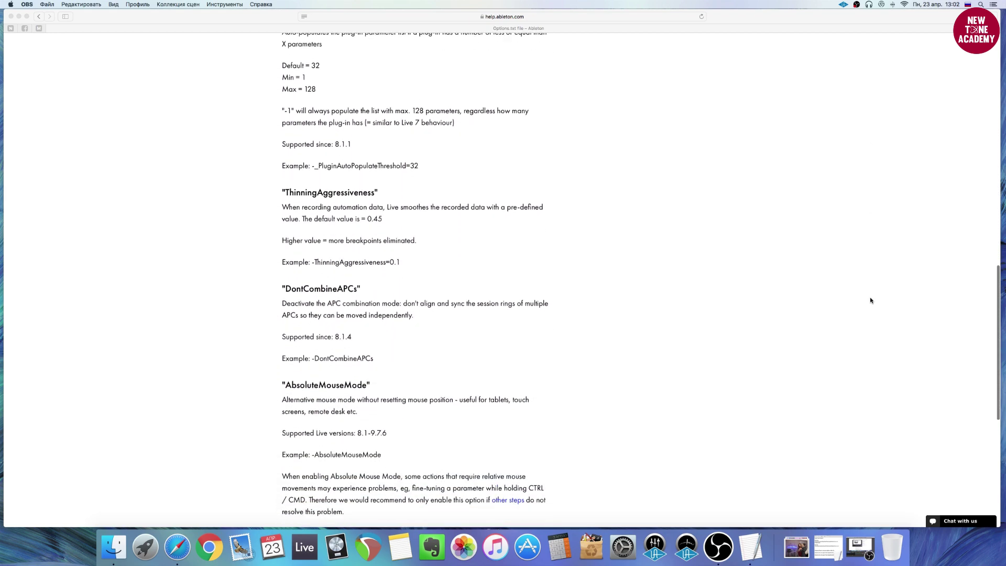
pyautogui.scroll(-12, 871, 300)
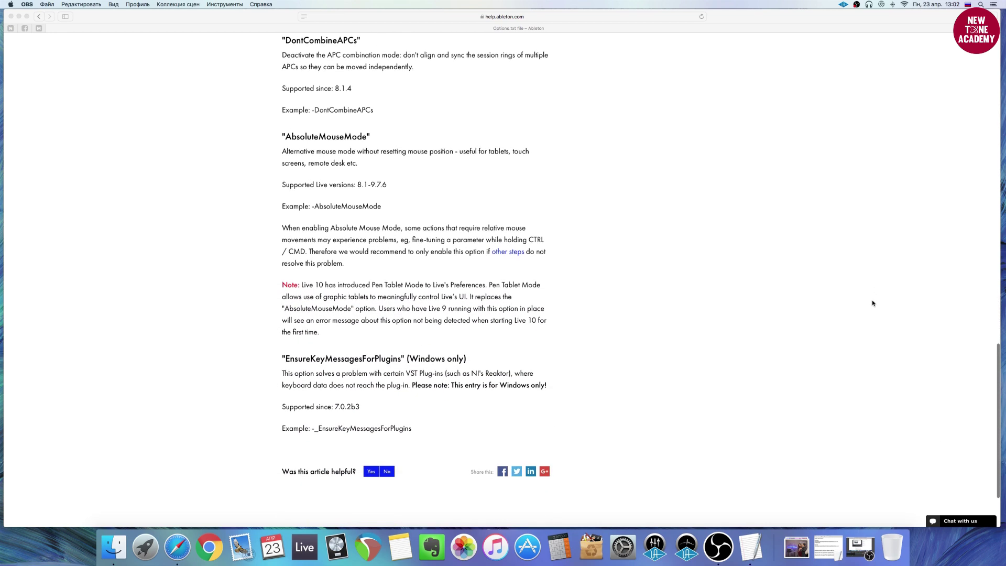
pyautogui.click(12, 18)
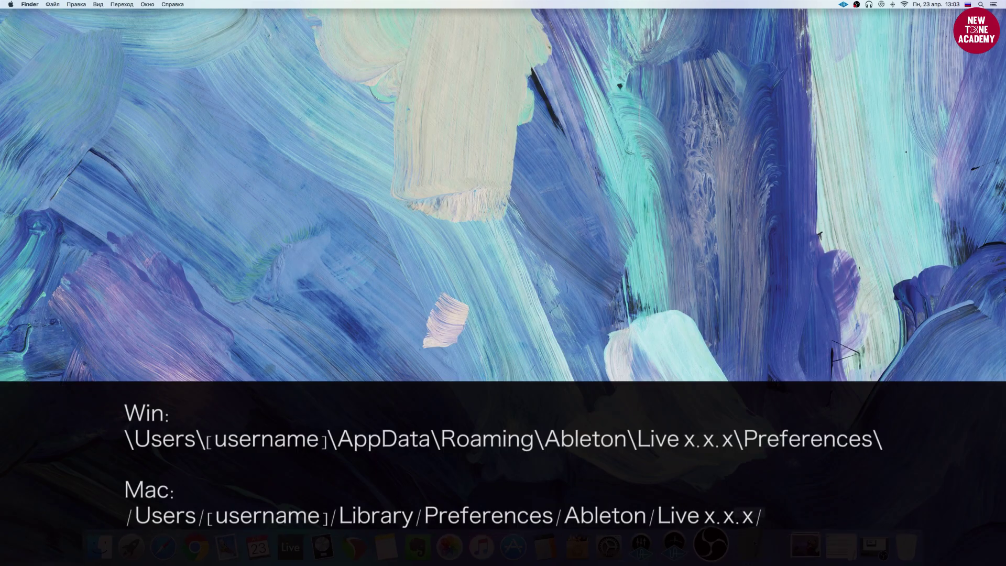
# Step: Highlight the macOS preferences path in the Folder.rtf notes and open the user's home folder on the SSD in Finder
pyautogui.click(828, 547)
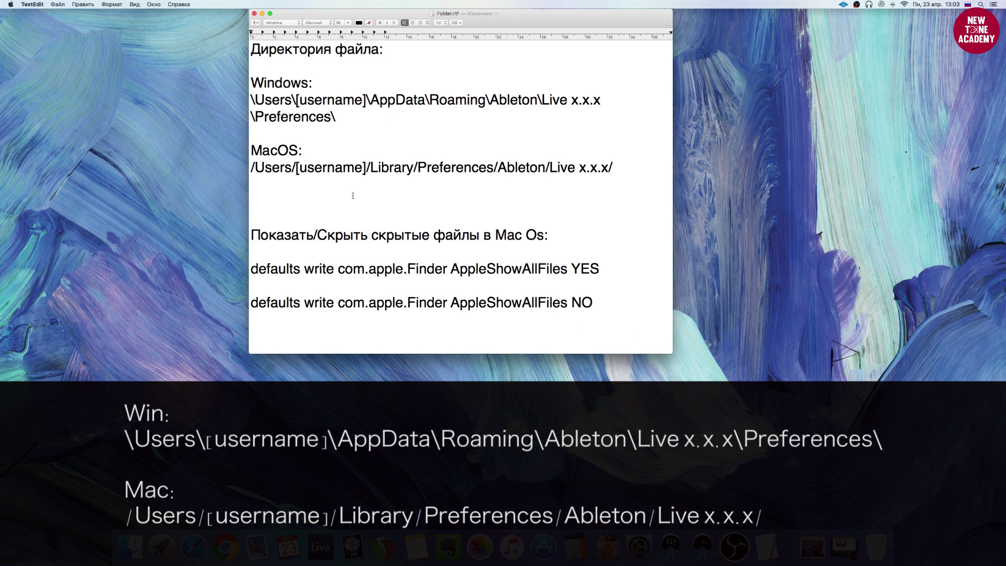
pyautogui.moveTo(252, 166); pyautogui.dragTo(622, 169)
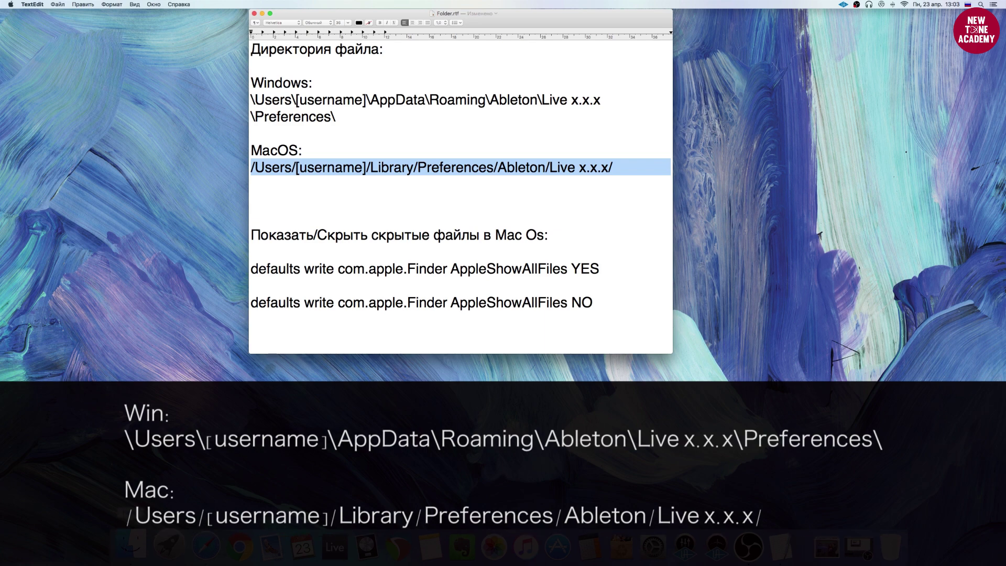
pyautogui.click(131, 545)
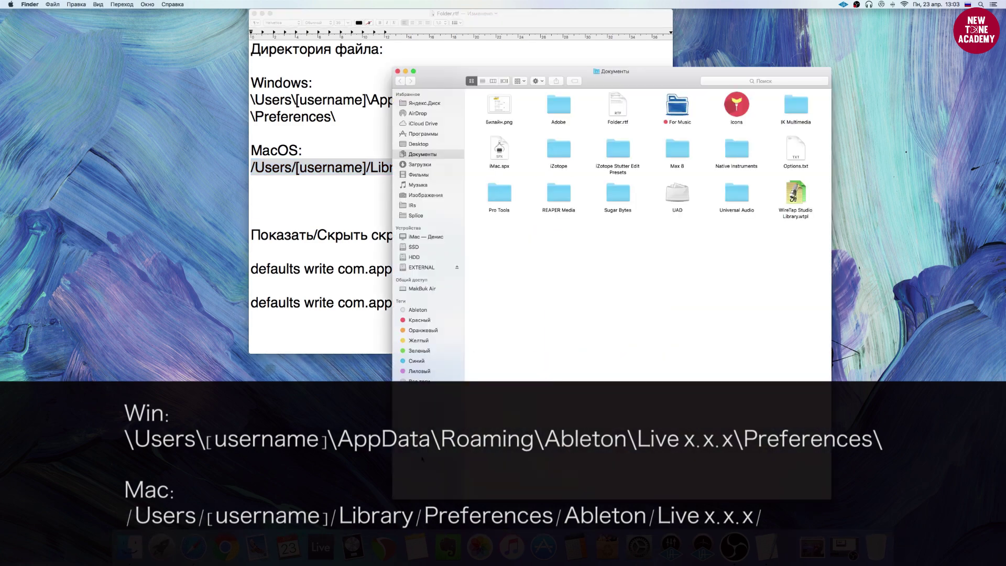
pyautogui.click(414, 248)
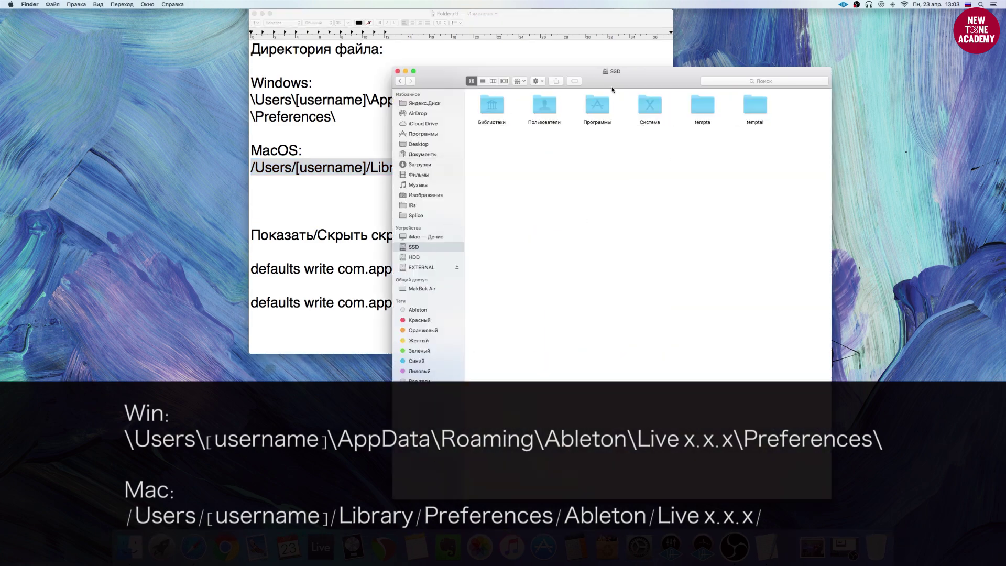
pyautogui.moveTo(612, 87); pyautogui.dragTo(741, 97)
pyautogui.doubleClick(673, 115)
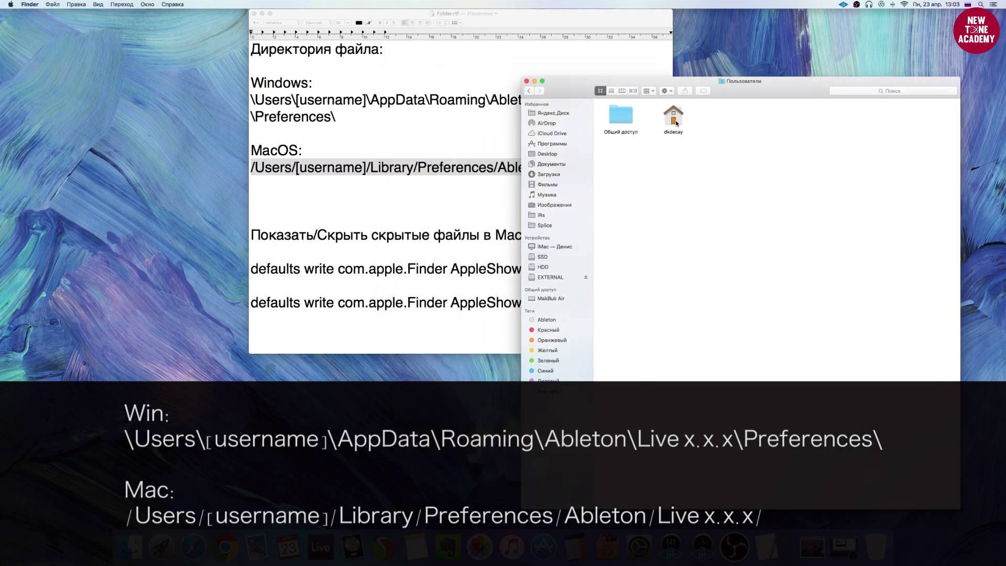
pyautogui.doubleClick(671, 115)
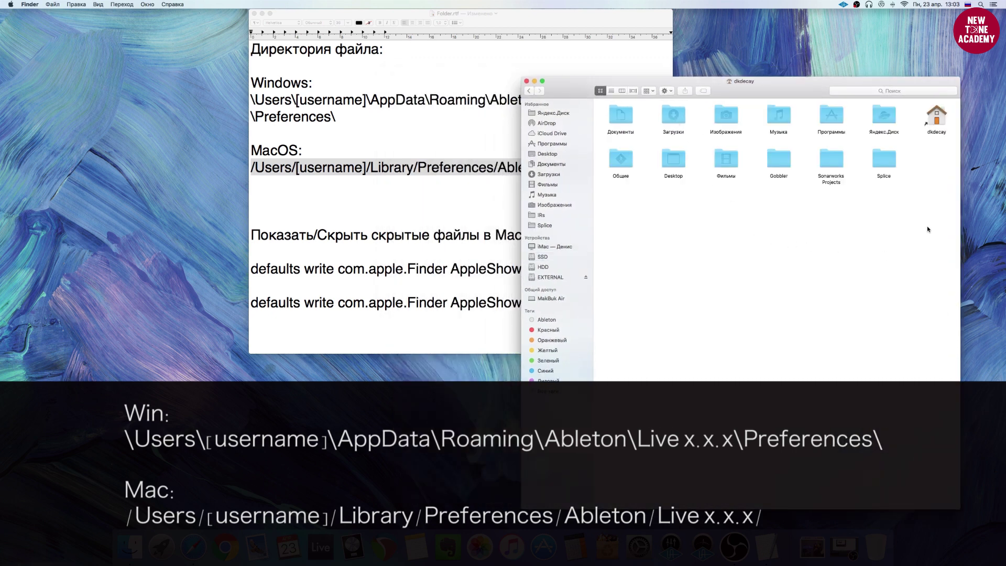
# Step: Copy the command "defaults write com.apple.Finder AppleShowAllFiles YES" from the Folder.rtf notes and run it in Terminal
pyautogui.click(161, 548)
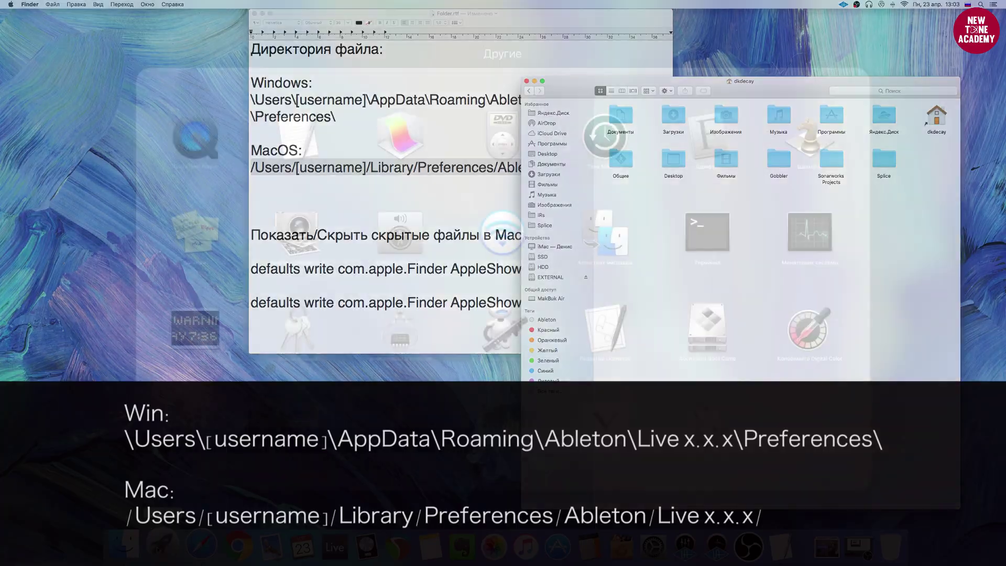
pyautogui.click(699, 239)
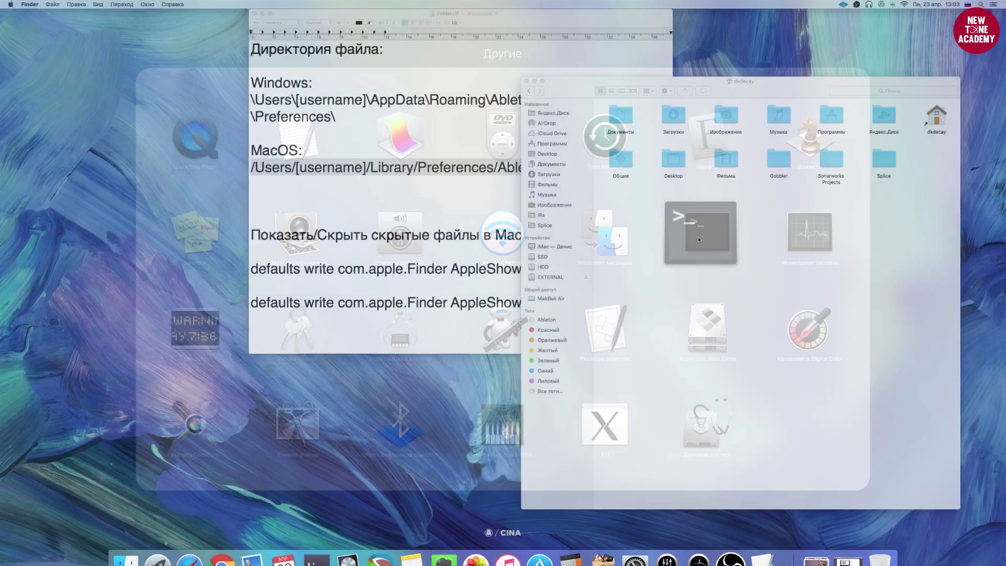
pyautogui.click(422, 213)
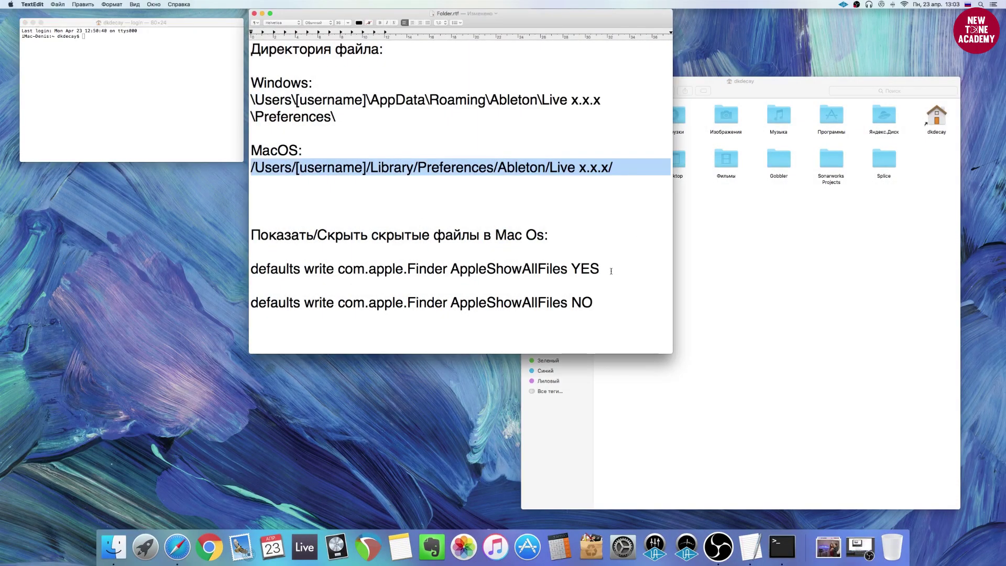
pyautogui.moveTo(600, 269); pyautogui.dragTo(251, 269)
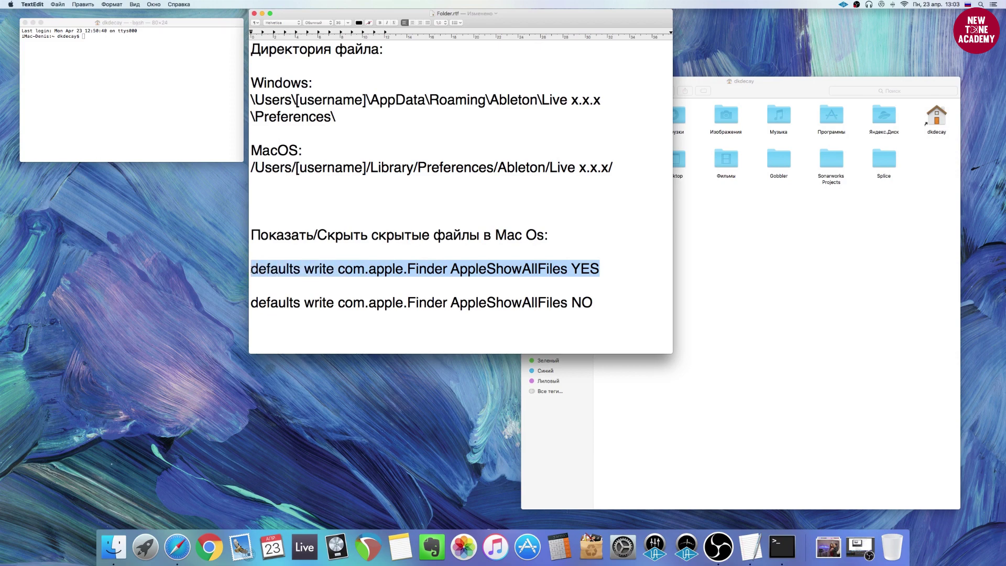
pyautogui.rightClick(301, 269)
pyautogui.click(326, 300)
pyautogui.click(92, 40)
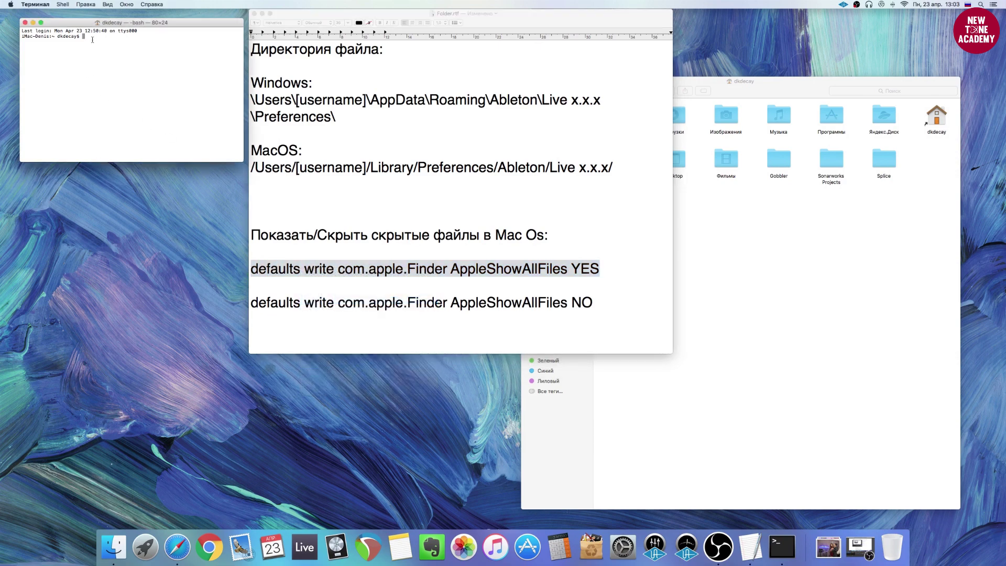
pyautogui.press('super+v')
pyautogui.press('Return')
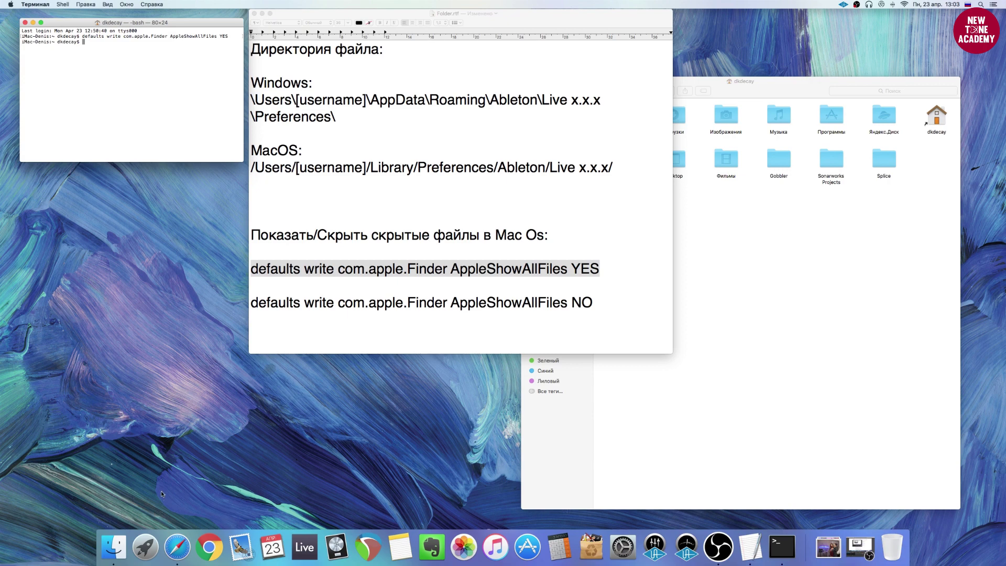
# Step: Force Finder to relaunch so that the hidden-files setting takes effect
pyautogui.press('super+alt+Escape')
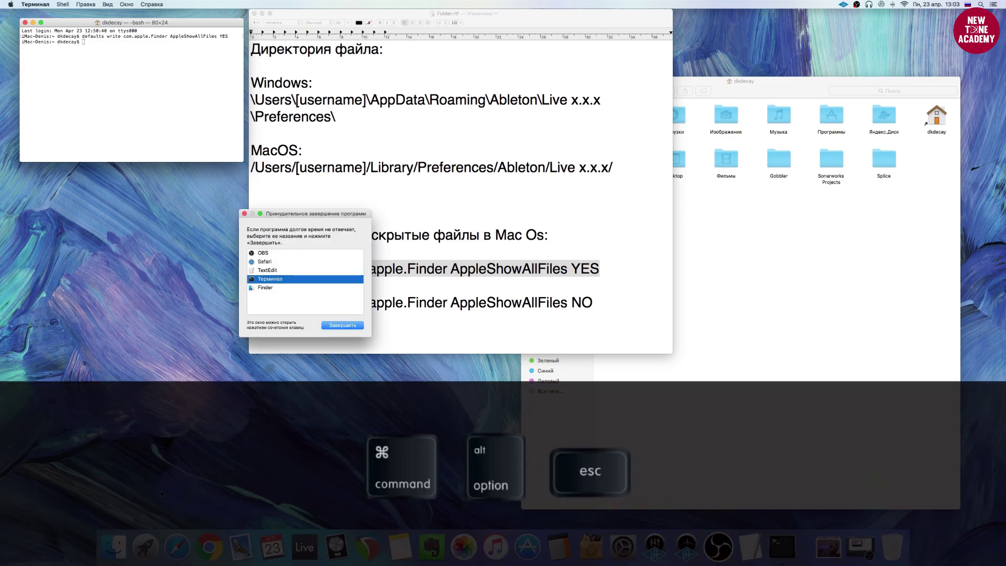
pyautogui.click(272, 288)
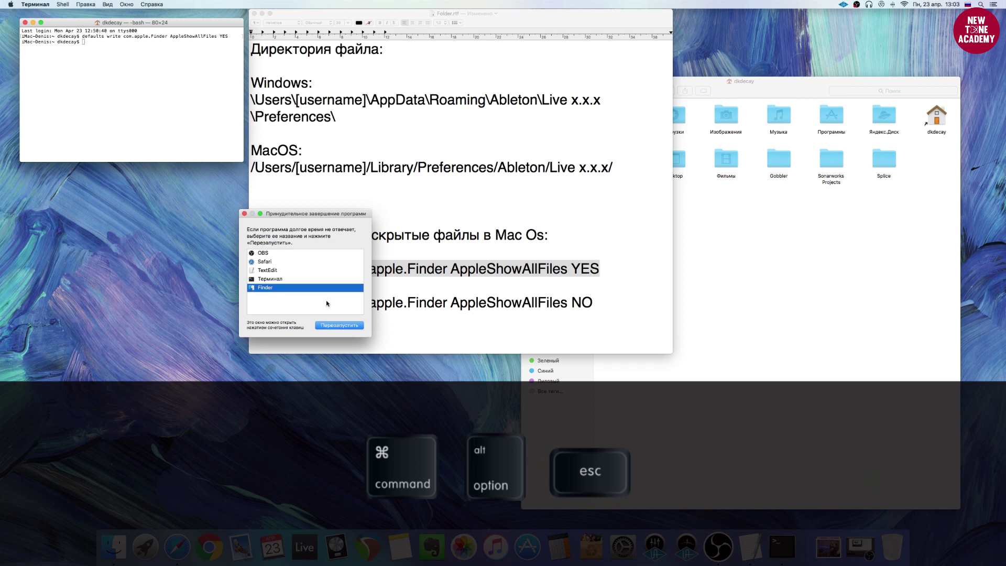
pyautogui.click(341, 326)
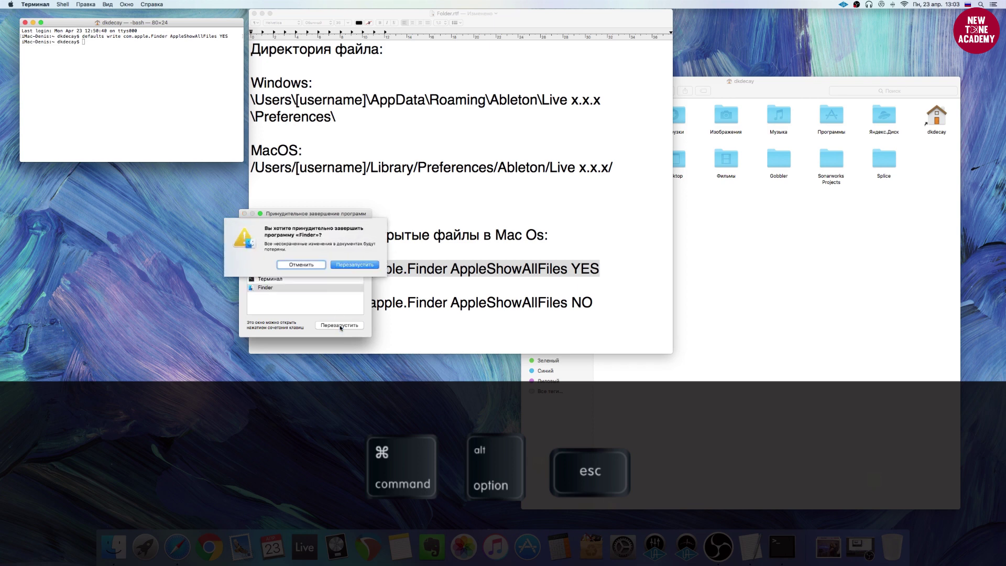
pyautogui.click(355, 265)
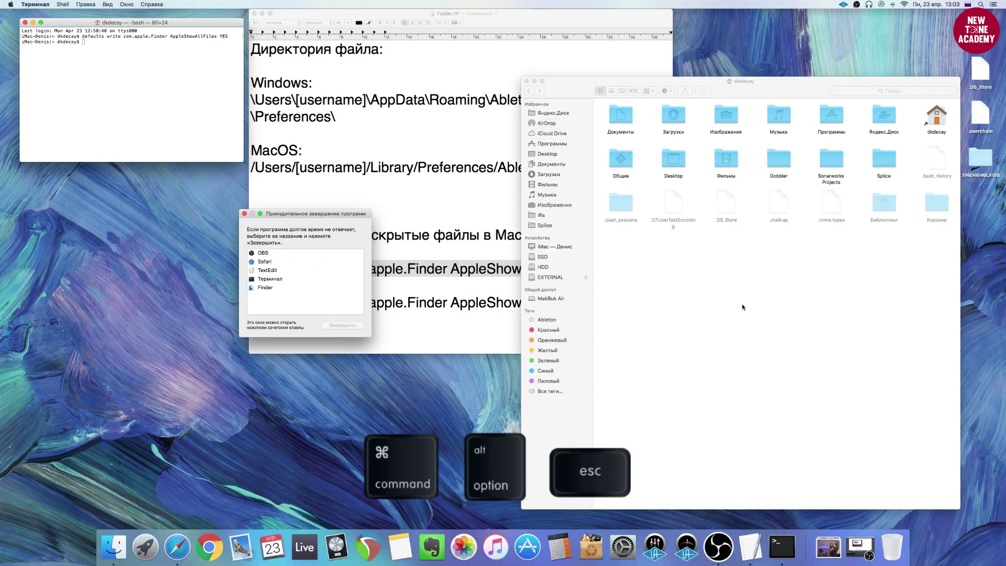
# Step: Open the home folder's hidden Библиотеки folder in a new tab and go to Preferences/Ableton/Live 10.0.1
pyautogui.rightClick(886, 206)
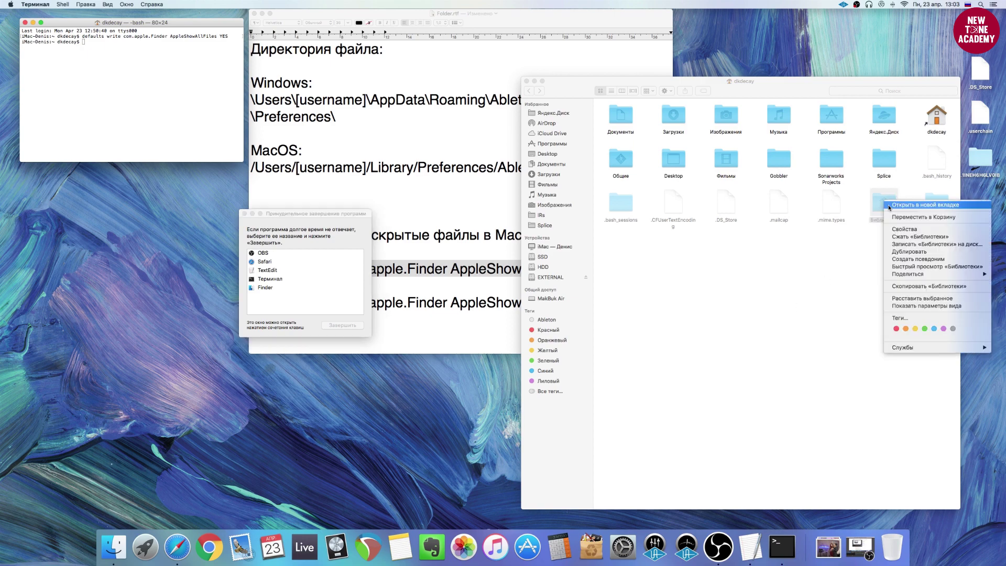
pyautogui.click(889, 206)
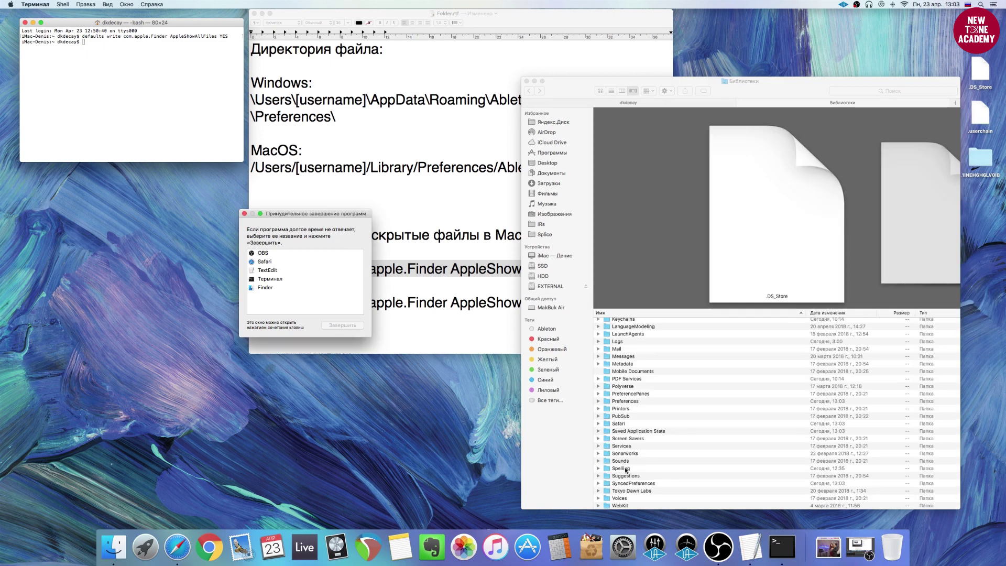
pyautogui.doubleClick(625, 401)
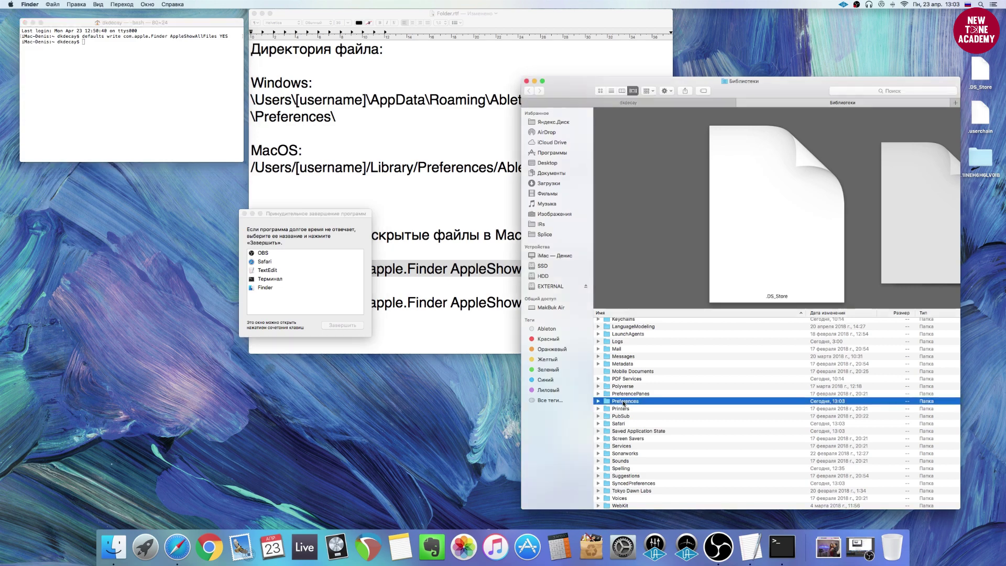
pyautogui.click(617, 360)
pyautogui.doubleClick(617, 360)
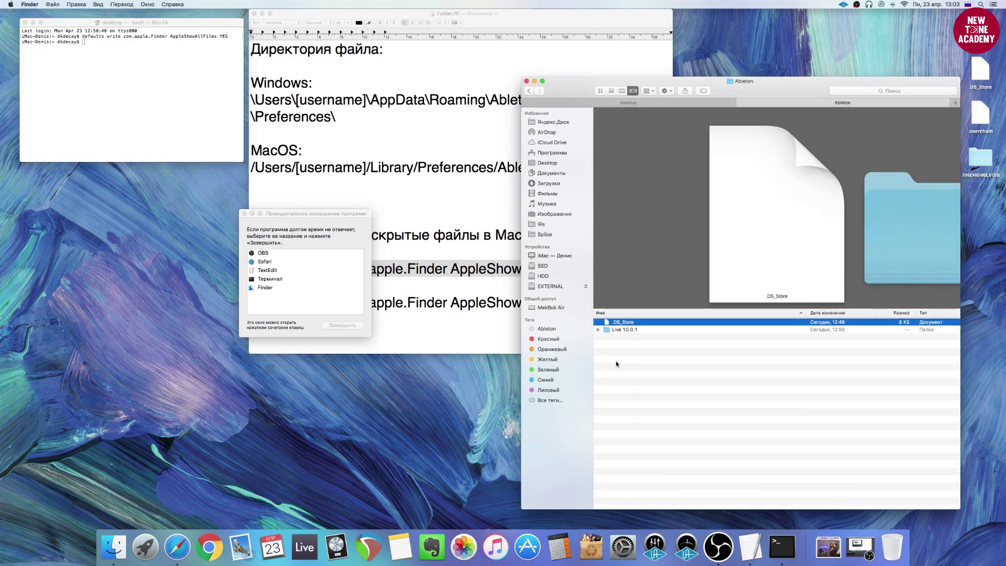
pyautogui.click(622, 330)
pyautogui.doubleClick(622, 331)
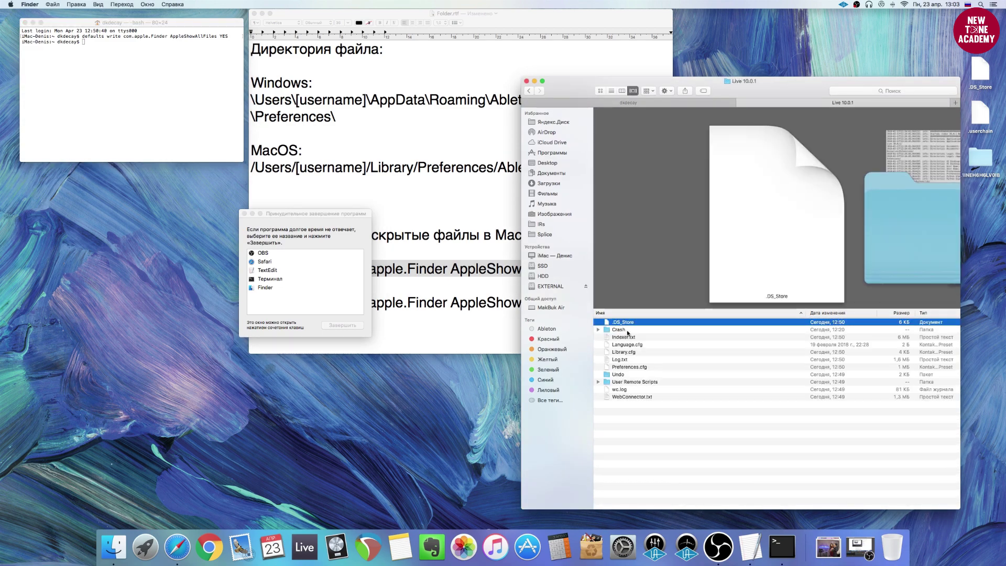
# Step: Close the force-quit and Terminal windows and create a new blank document in TextEdit
pyautogui.click(244, 214)
pyautogui.click(24, 22)
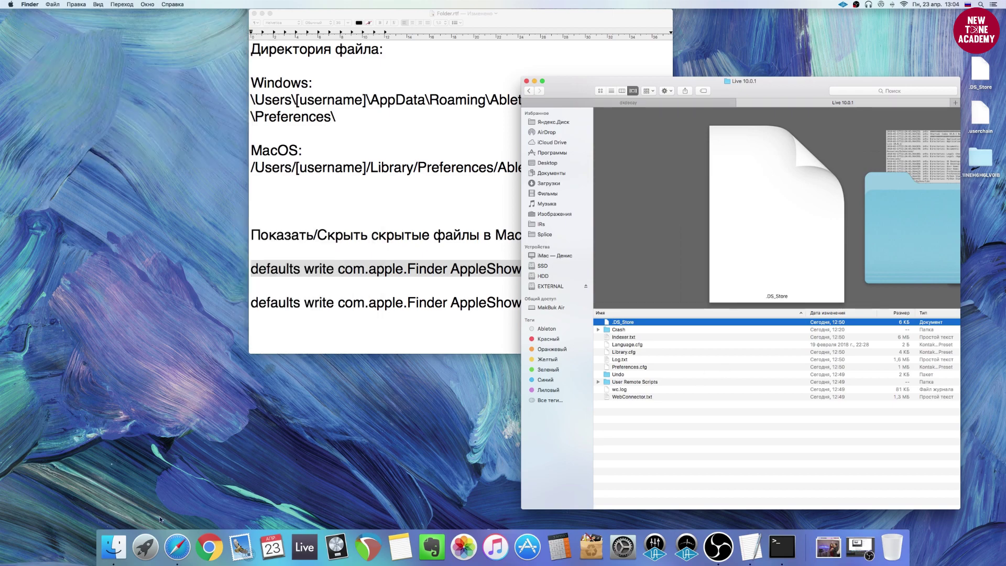
pyautogui.click(144, 546)
pyautogui.click(304, 137)
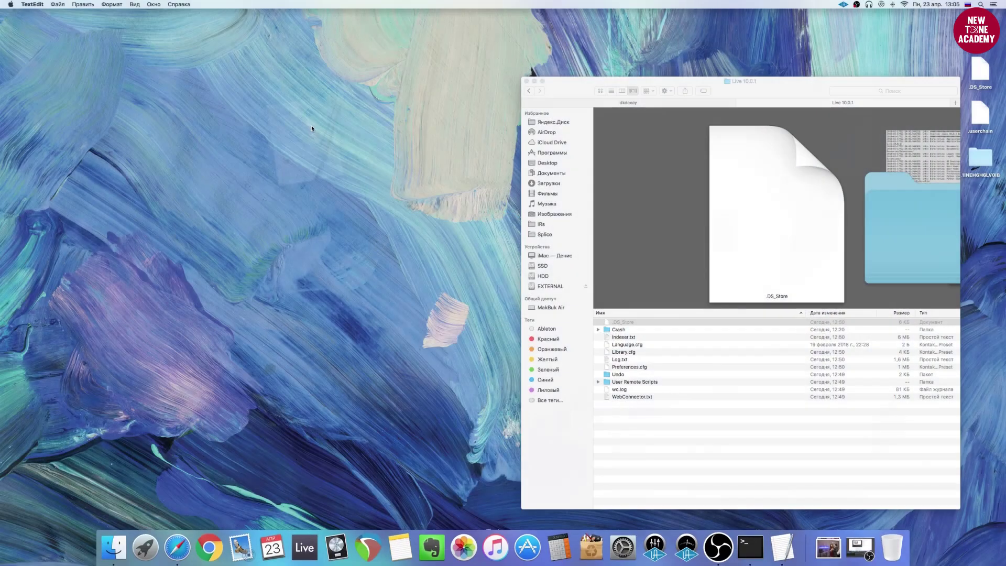
pyautogui.click(394, 263)
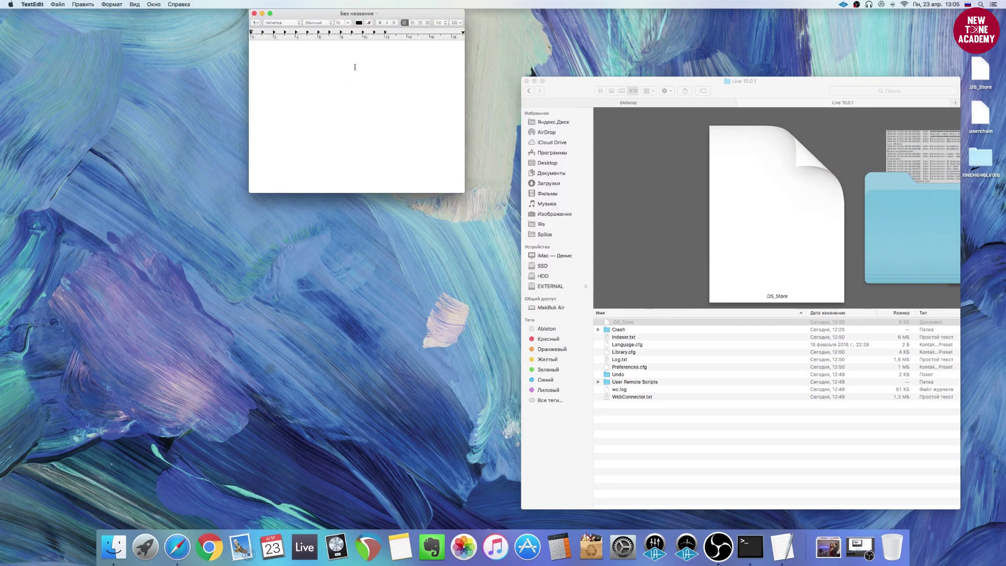
# Step: Check the blank document's file format and convert it to plain text
pyautogui.click(369, 16)
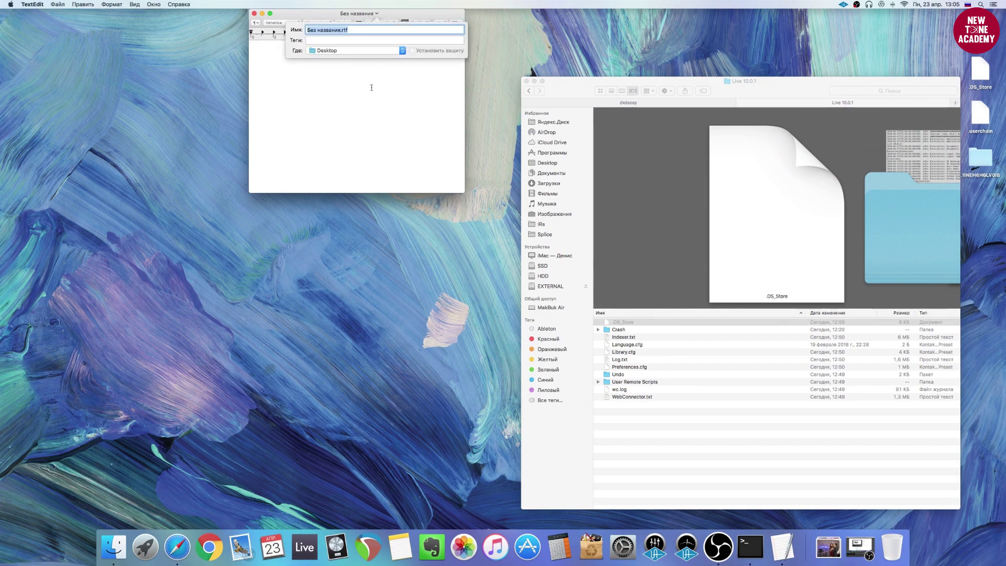
pyautogui.click(370, 131)
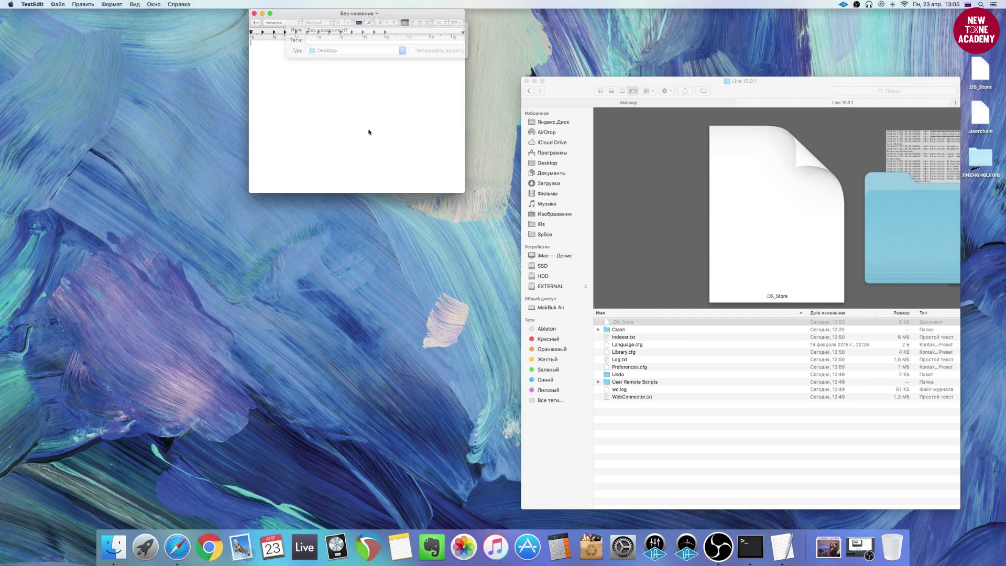
pyautogui.click(115, 5)
pyautogui.click(156, 35)
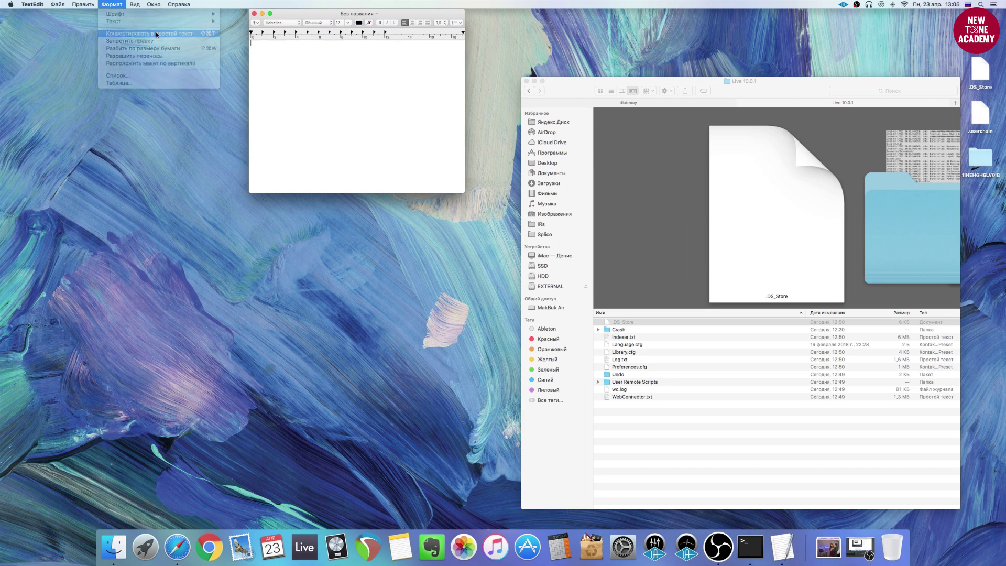
# Step: Name the blank text document Options.txt and set its location to Desktop
pyautogui.click(344, 16)
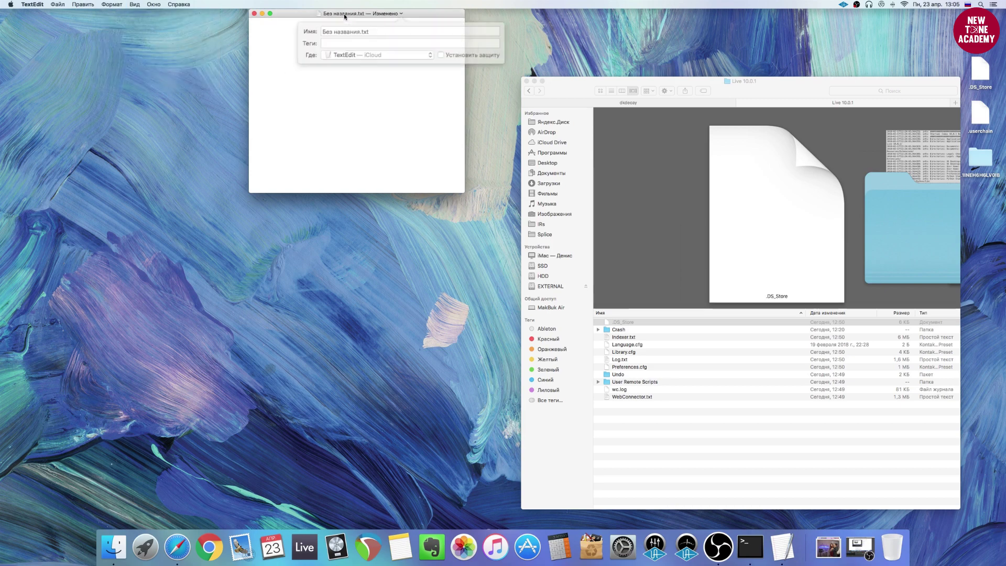
pyautogui.write('Opt')
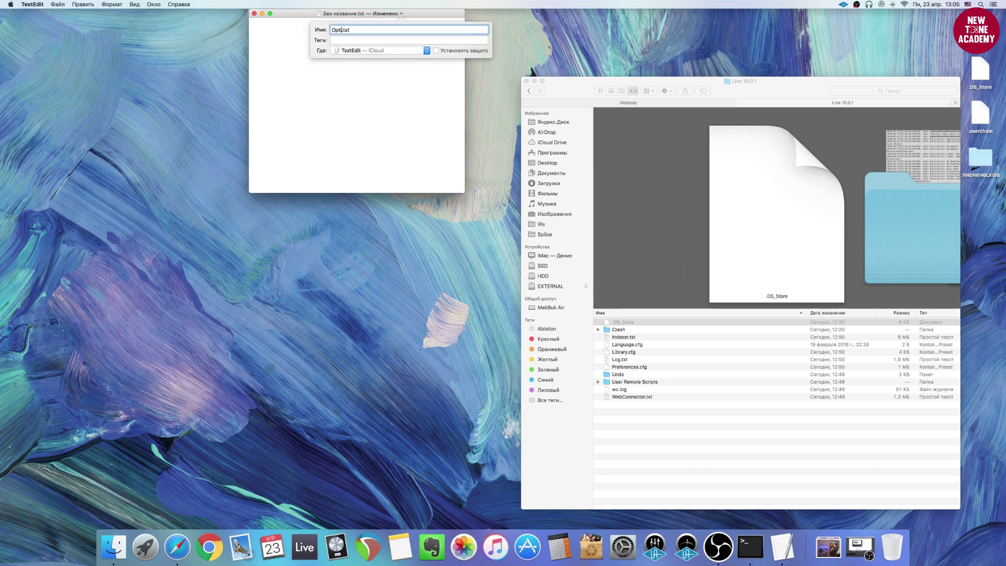
pyautogui.write('ion')
pyautogui.moveTo(422, 15); pyautogui.dragTo(550, 33)
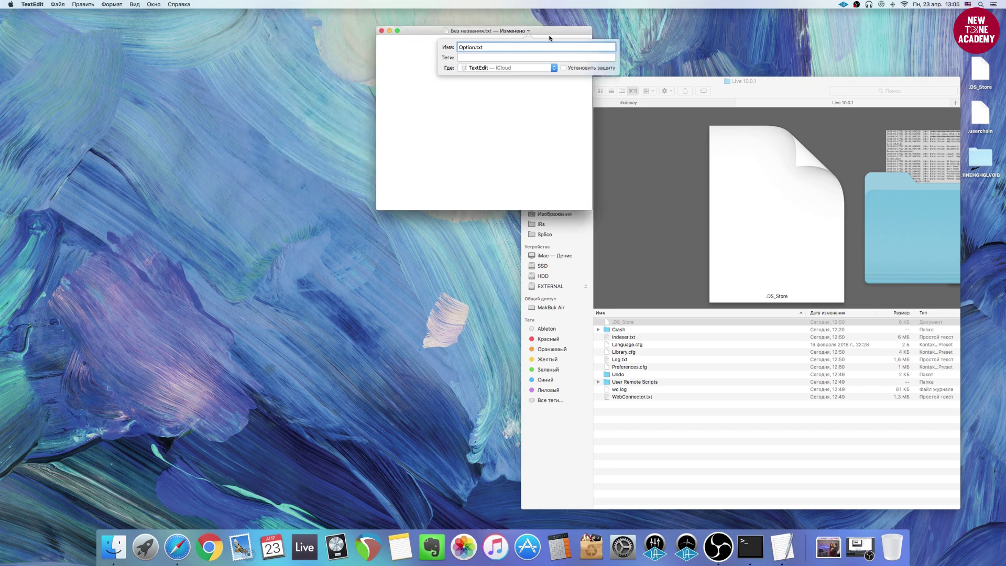
pyautogui.write('s')
pyautogui.click(550, 68)
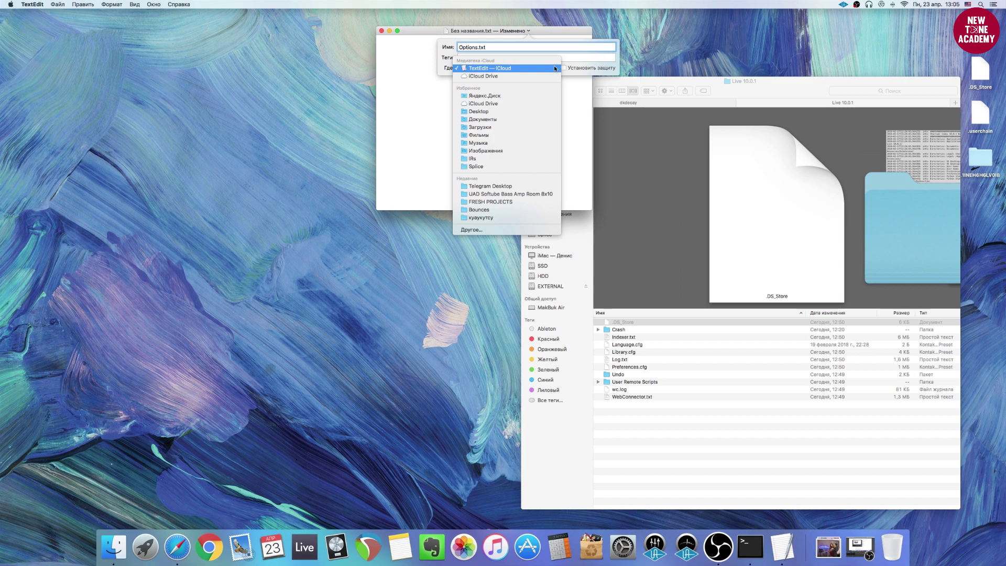
pyautogui.click(491, 112)
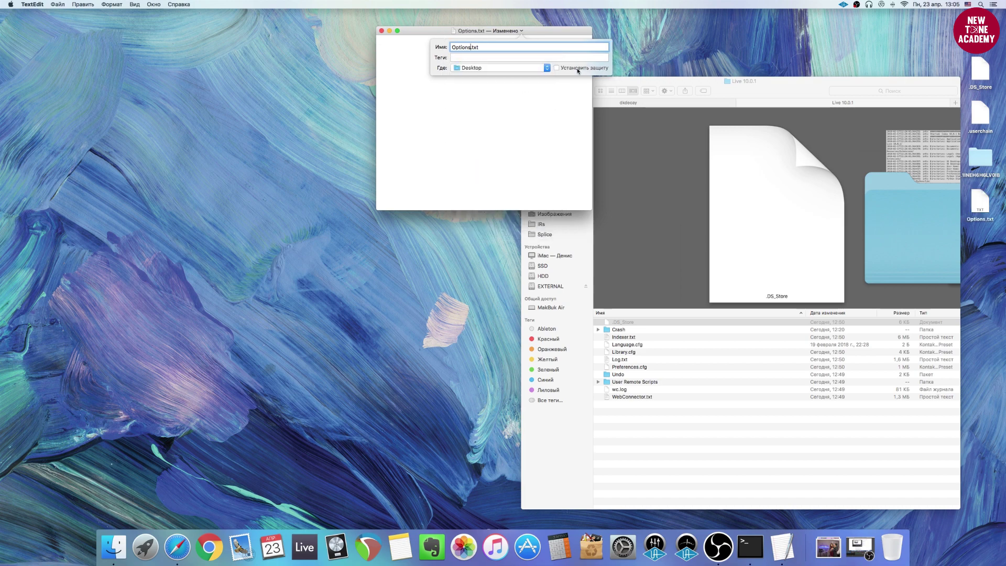
pyautogui.press('Return')
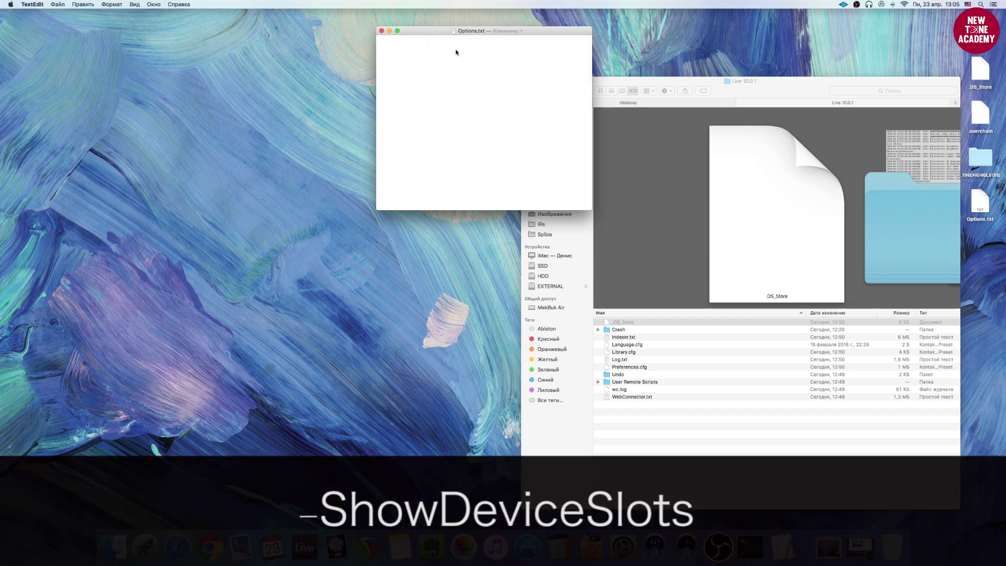
# Step: Enter the line -ShowDeviceSlots in Options.txt, then save and close the document
pyautogui.moveTo(438, 29); pyautogui.dragTo(370, 38)
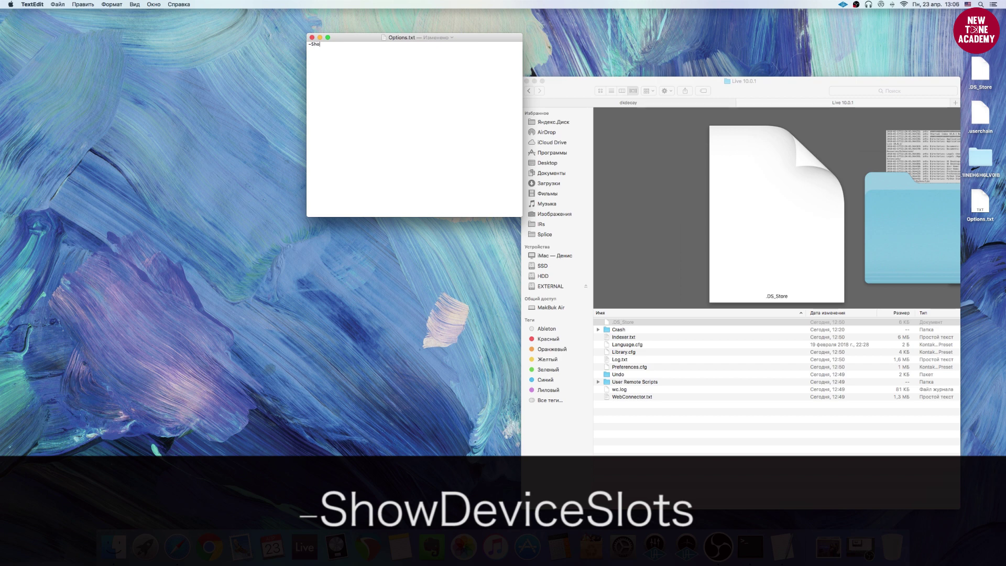
pyautogui.write('howDeviceSlots')
pyautogui.press('cmd+s')
pyautogui.click(312, 37)
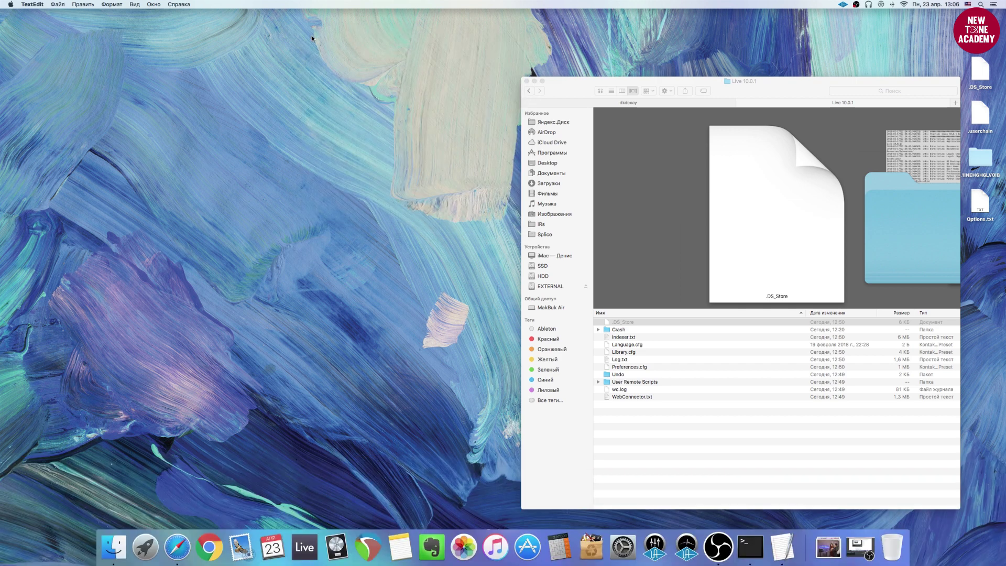
# Step: Move Options.txt from the desktop into the Live 10.0.1 preferences folder and launch Ableton Live
pyautogui.moveTo(981, 203); pyautogui.dragTo(659, 439)
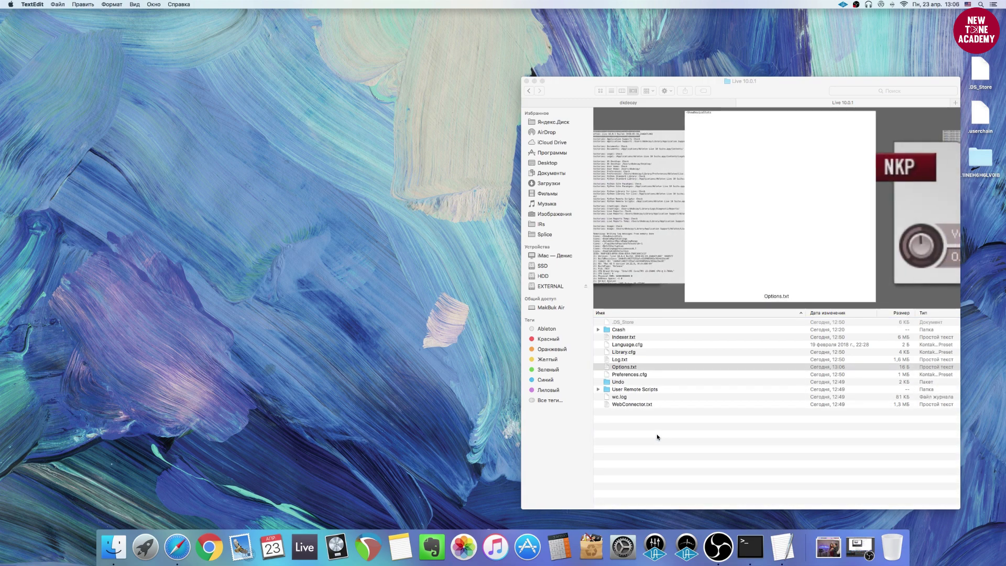
pyautogui.click(535, 81)
pyautogui.click(304, 546)
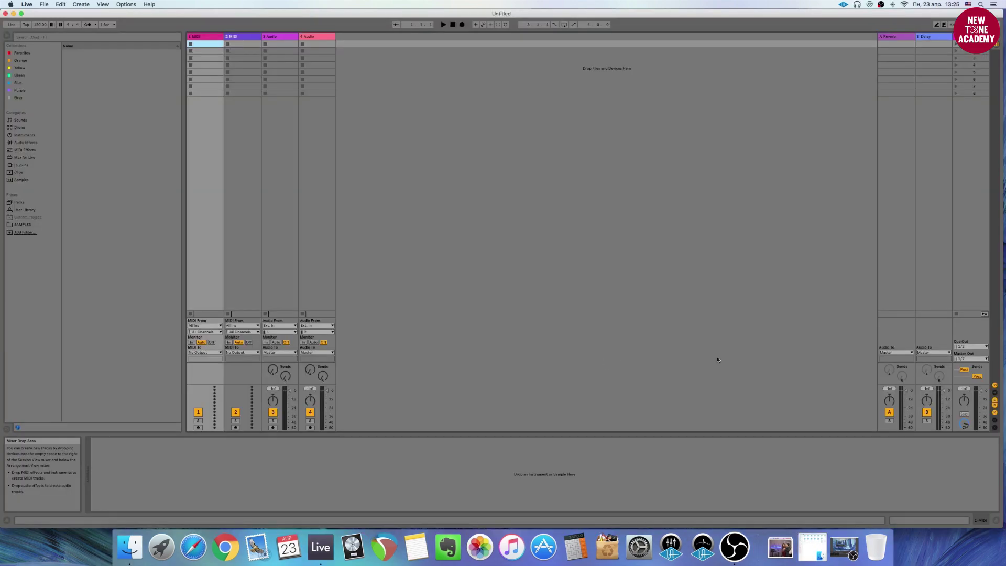
# Step: Toggle the mixer's Device Slots section on and off to check that the option works
pyautogui.click(995, 394)
pyautogui.click(995, 394)
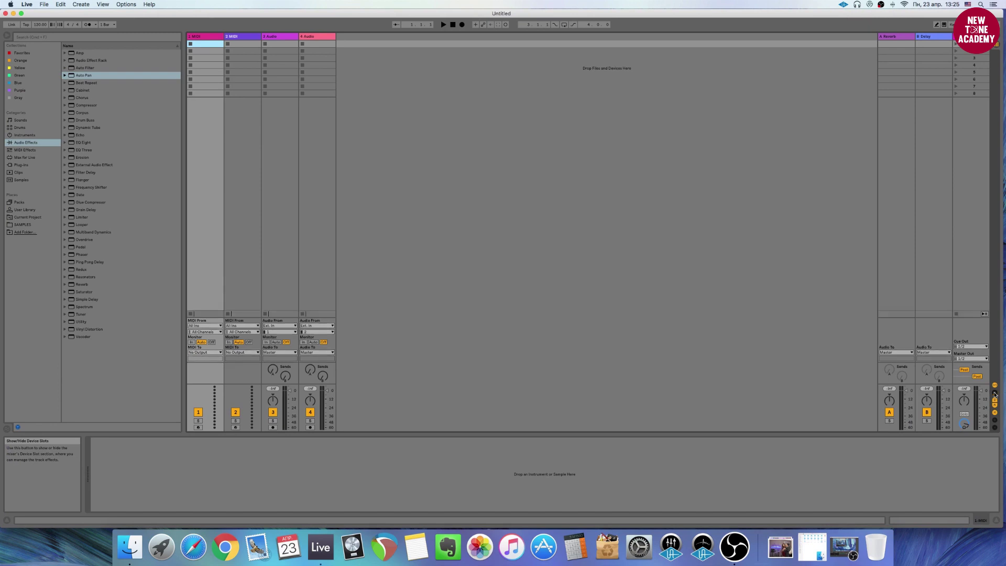
pyautogui.click(995, 394)
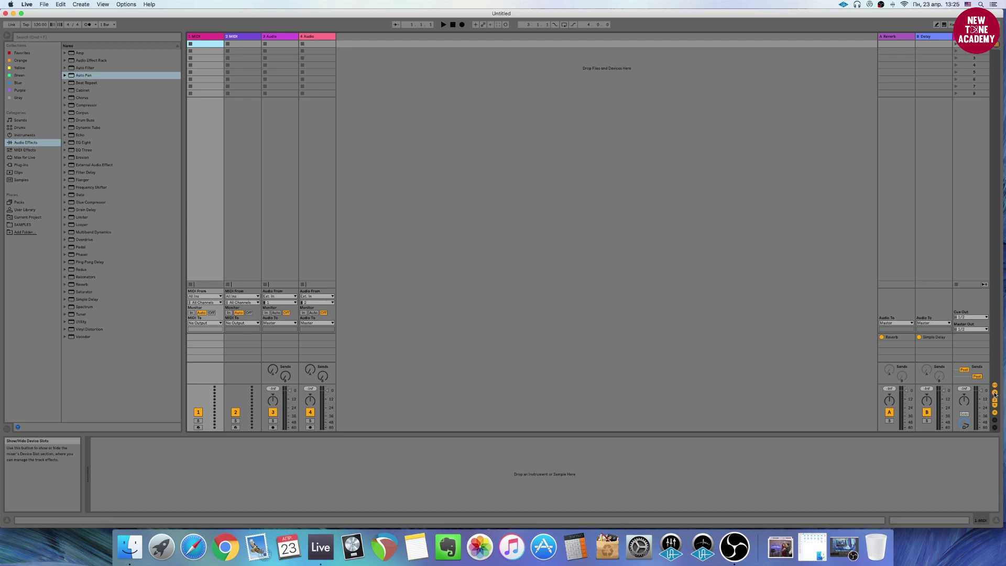
pyautogui.click(995, 394)
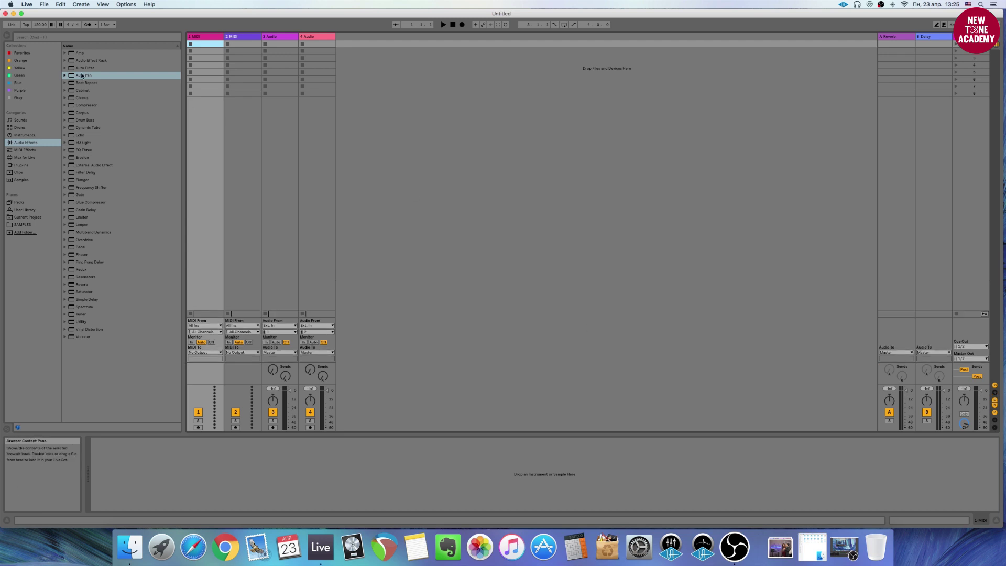
# Step: Load Auto Pan on track 3, Chorus on track 4, Analog on track 2 and Drum Rack on track 1
pyautogui.moveTo(84, 75); pyautogui.dragTo(321, 171)
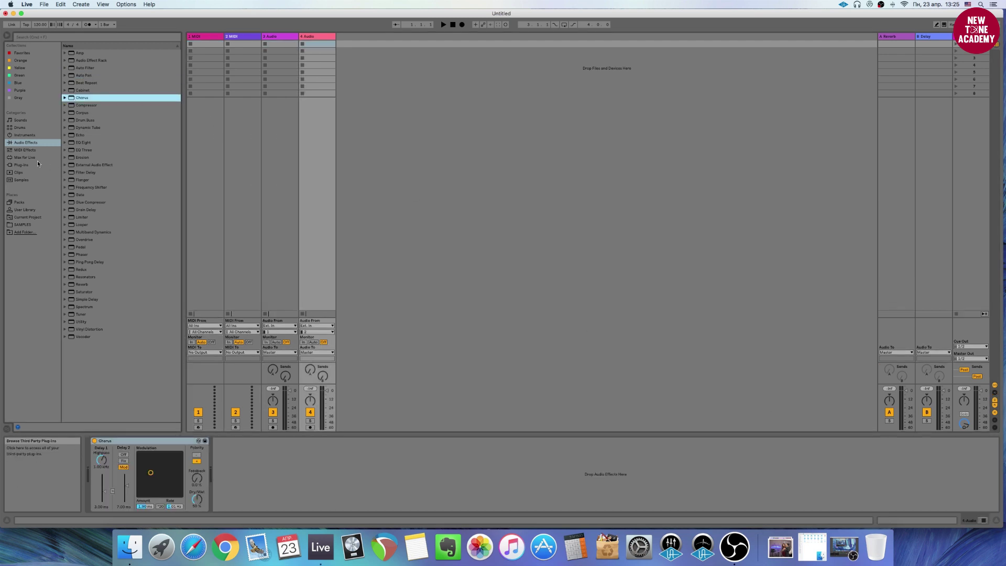
pyautogui.click(25, 135)
pyautogui.moveTo(87, 56); pyautogui.dragTo(235, 118)
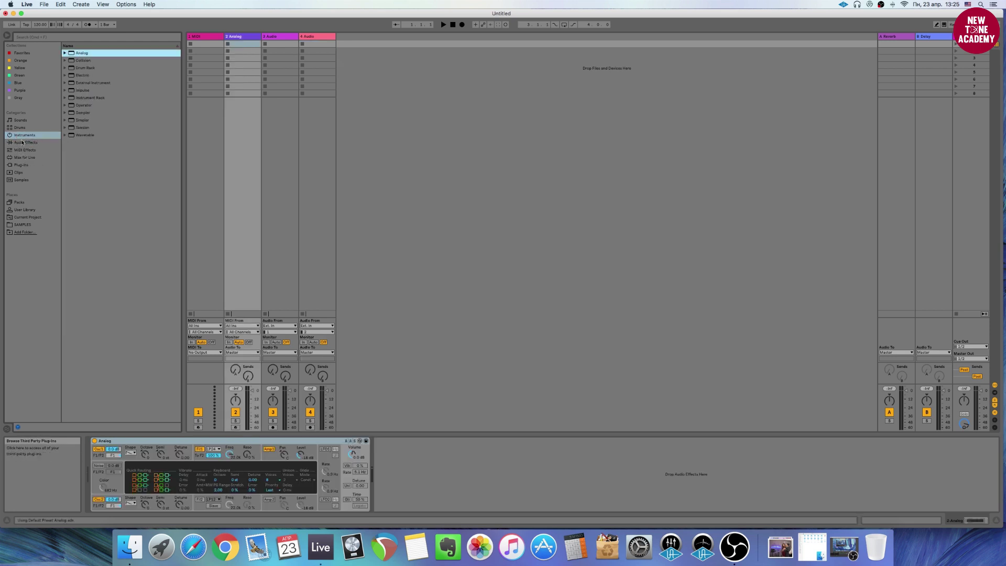
pyautogui.moveTo(86, 68); pyautogui.dragTo(199, 135)
# Step: Load the FabFilter plug-in FF Pro-L 2 on track 4 after Chorus and hide its plug-in window
pyautogui.click(21, 165)
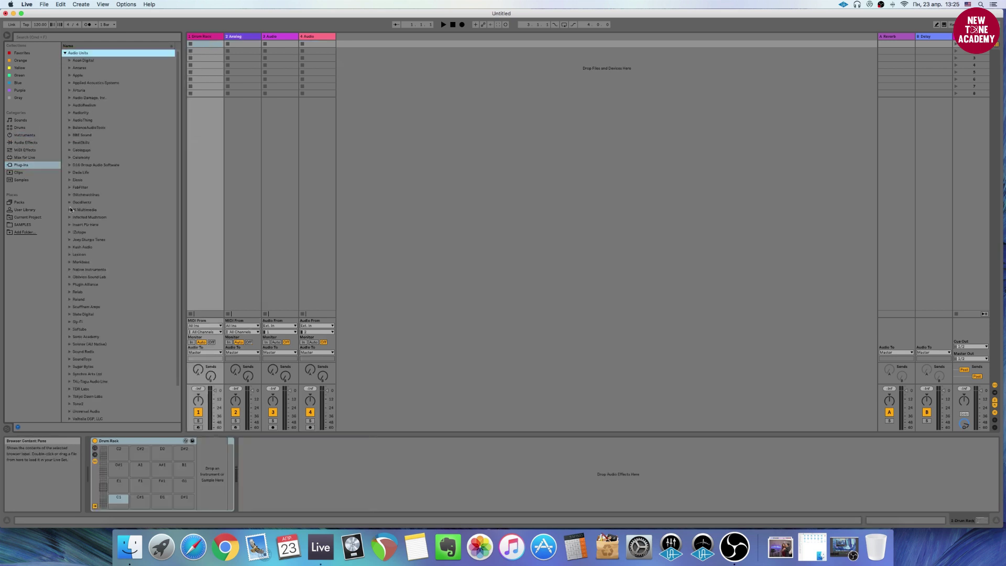
pyautogui.click(70, 187)
pyautogui.moveTo(95, 239); pyautogui.dragTo(314, 195)
pyautogui.press('super+alt+p')
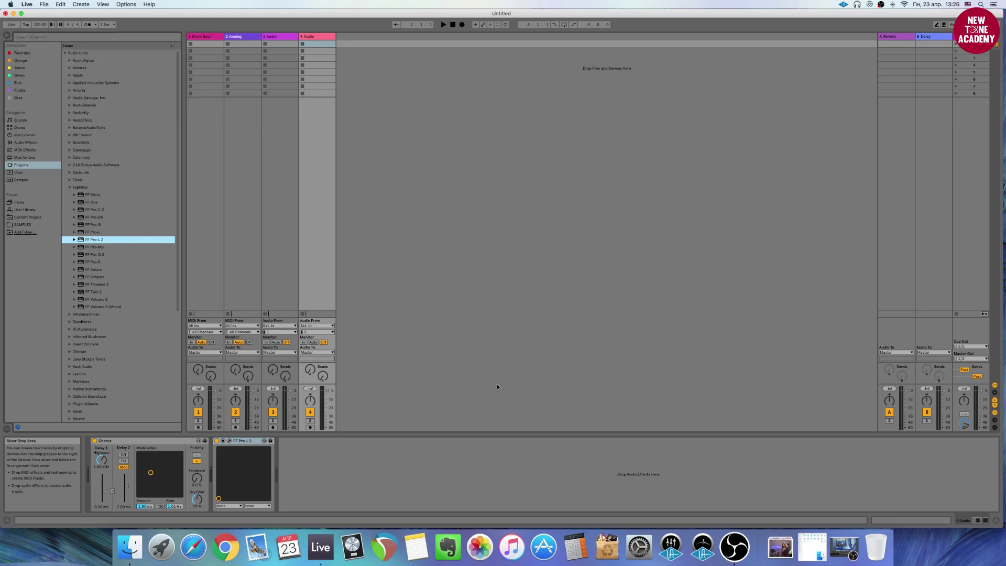
# Step: Show the mixer's Device Slots and widen tracks 1 to 4 together so the device names are readable
pyautogui.click(996, 394)
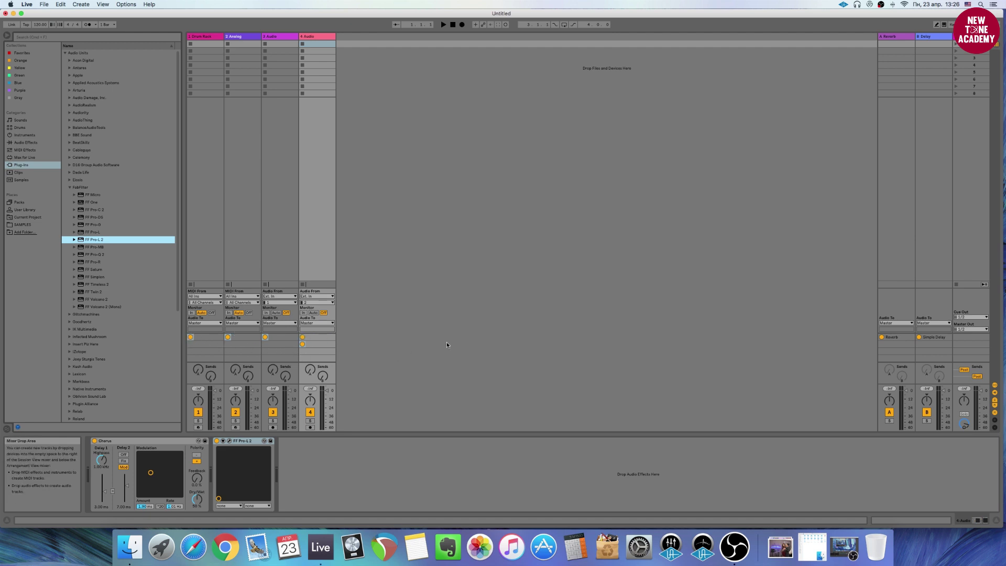
pyautogui.click(204, 36)
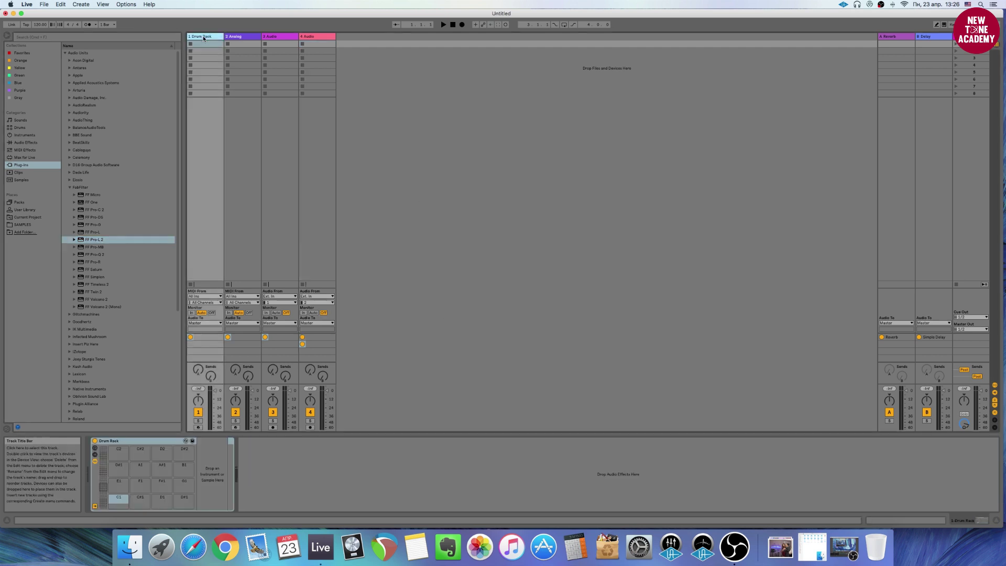
pyautogui.keyDown('shift'); pyautogui.click(316, 37); pyautogui.keyUp('shift')
pyautogui.moveTo(336, 36); pyautogui.dragTo(339, 36)
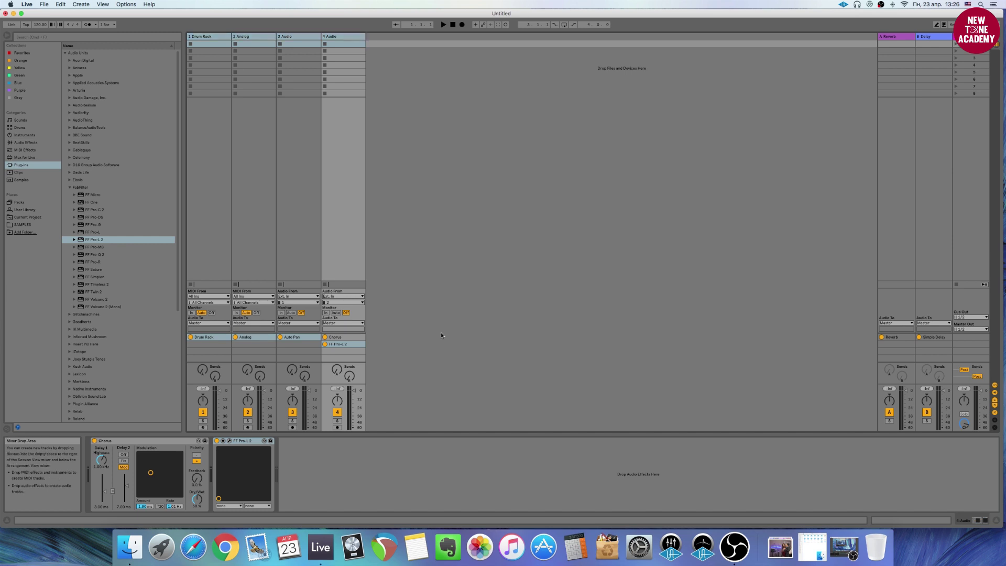
# Step: Load FF Pro-R into the slot below Auto Pan on track 3, close its plug-in window and narrow the track slightly
pyautogui.click(93, 261)
pyautogui.click(307, 347)
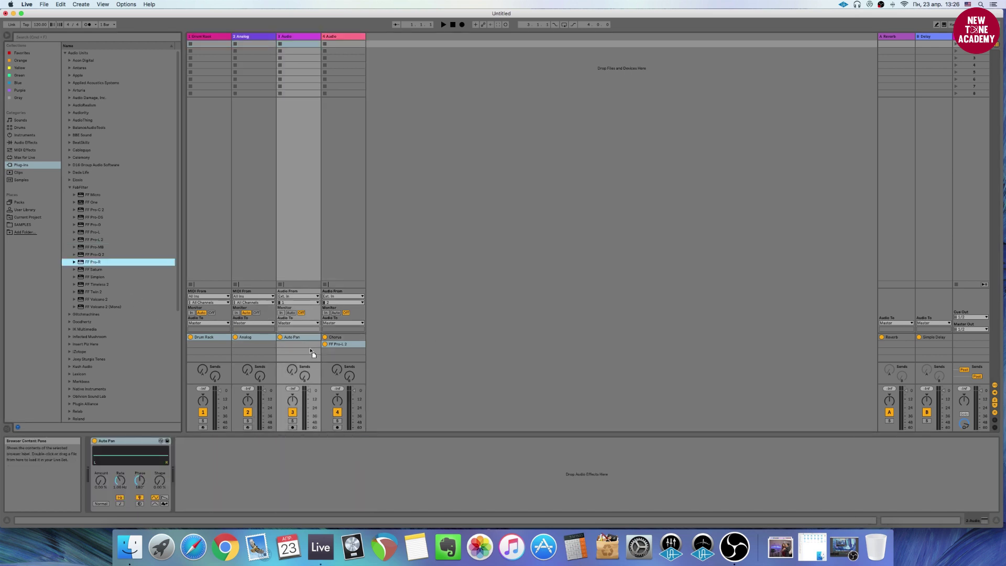
pyautogui.moveTo(307, 348); pyautogui.dragTo(307, 348)
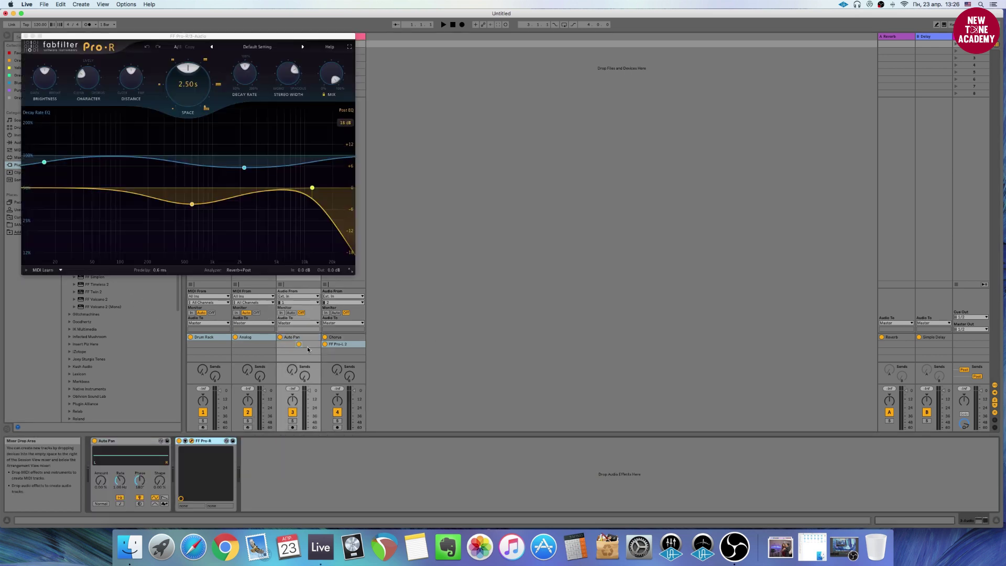
pyautogui.click(24, 36)
pyautogui.moveTo(321, 35); pyautogui.dragTo(313, 36)
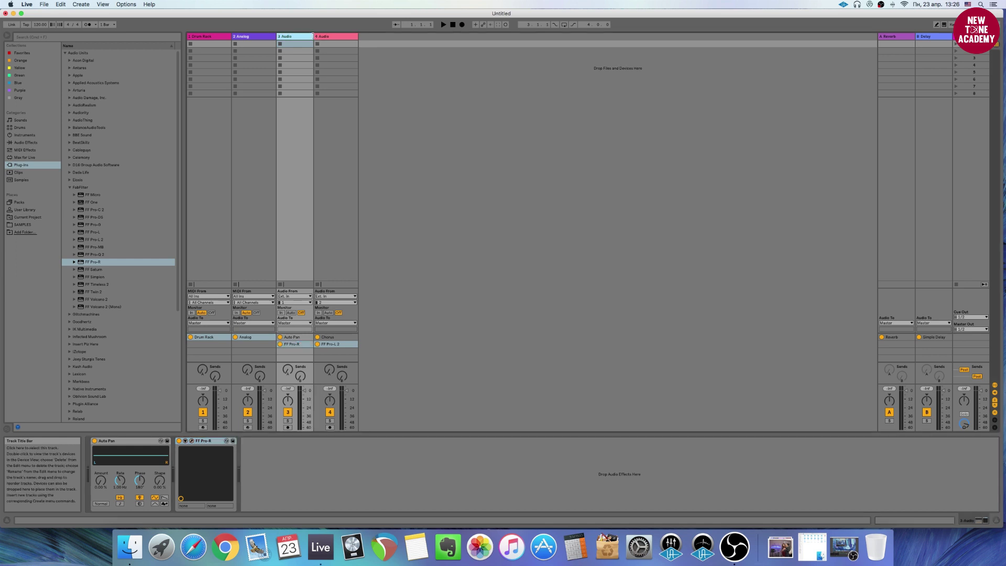
# Step: Adjust Auto Pan's Phase on track 3 and toggle FF Pro-R off and on from its device slot
pyautogui.click(296, 338)
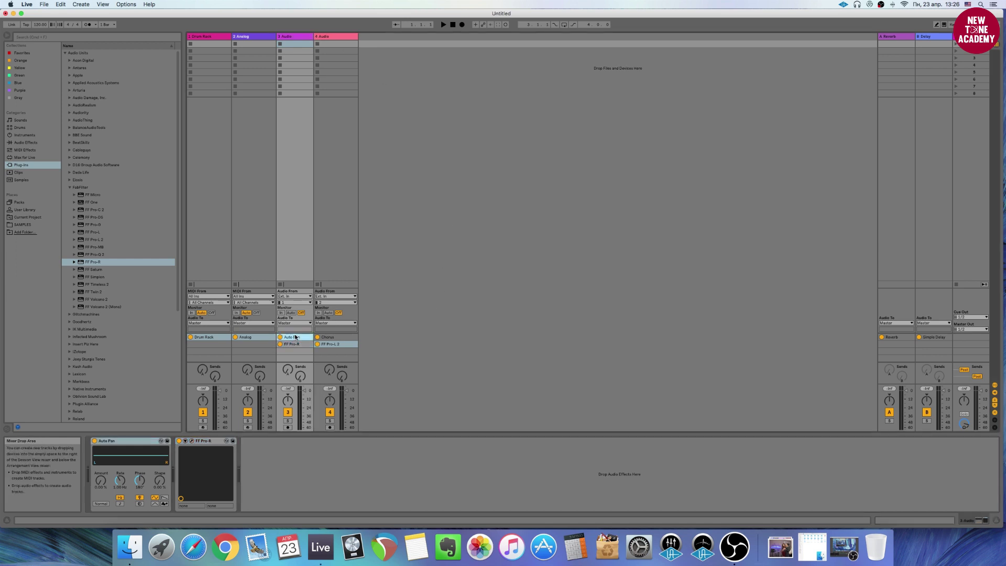
pyautogui.moveTo(149, 480); pyautogui.dragTo(149, 483)
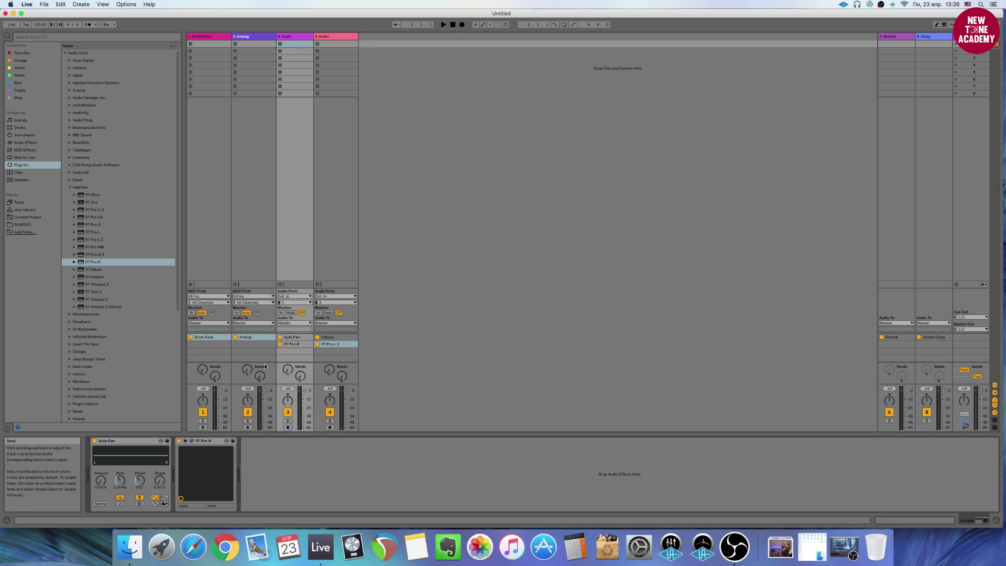
pyautogui.click(280, 344)
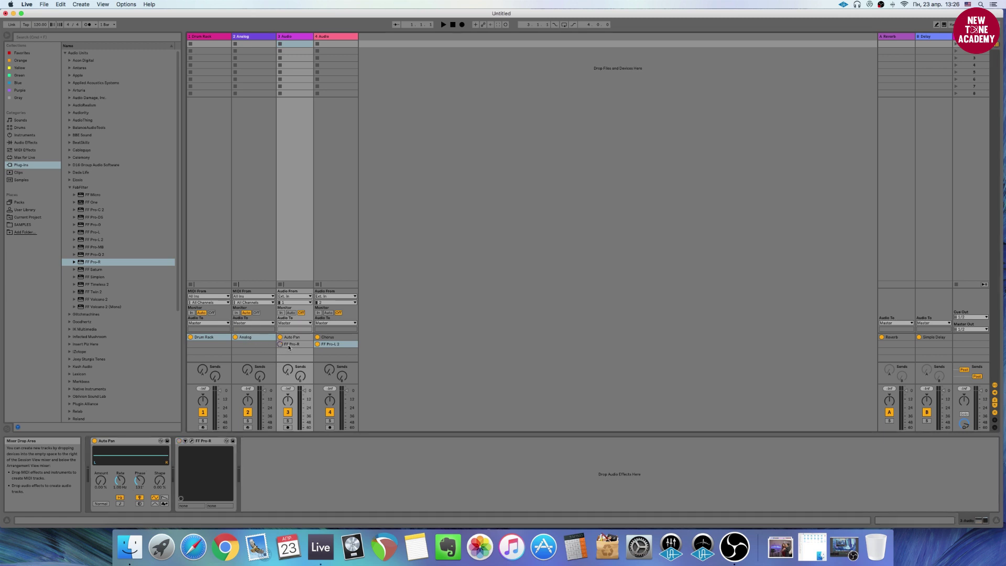
pyautogui.click(280, 344)
# Step: Copy FF Pro-R from its track 3 slot into the slot below Analog on track 2
pyautogui.click(296, 346)
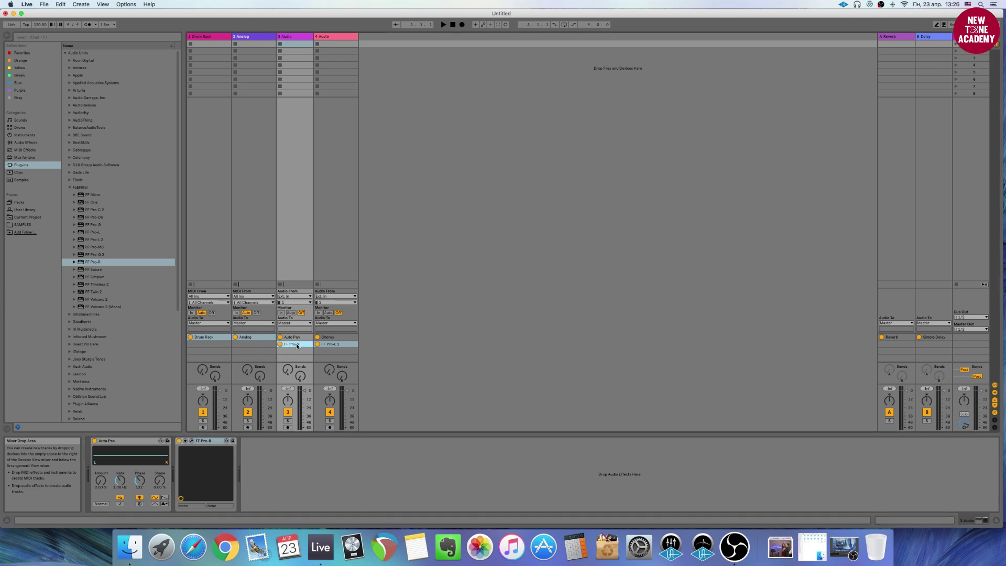
pyautogui.click(257, 344)
pyautogui.moveTo(251, 344); pyautogui.dragTo(251, 345)
pyautogui.click(246, 344)
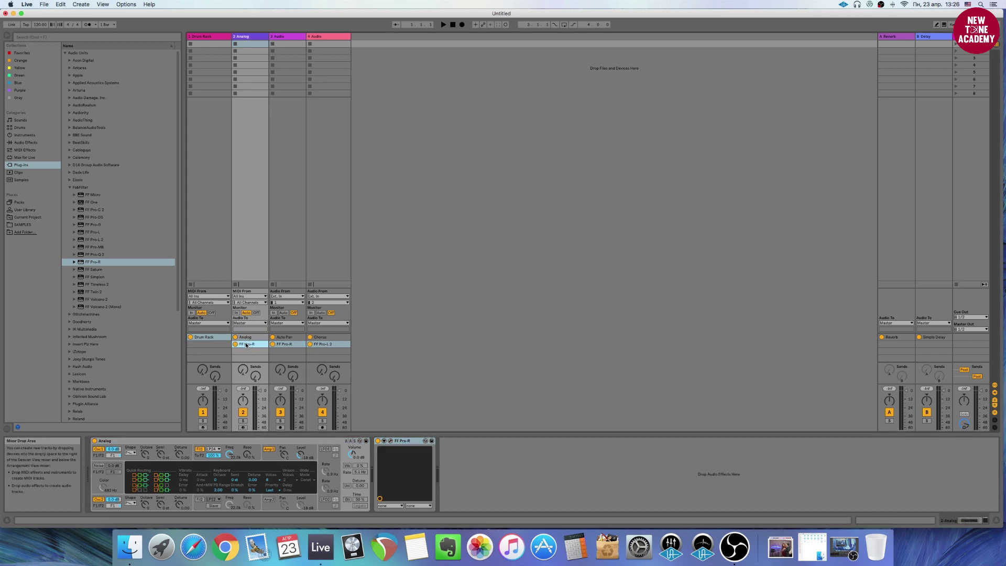